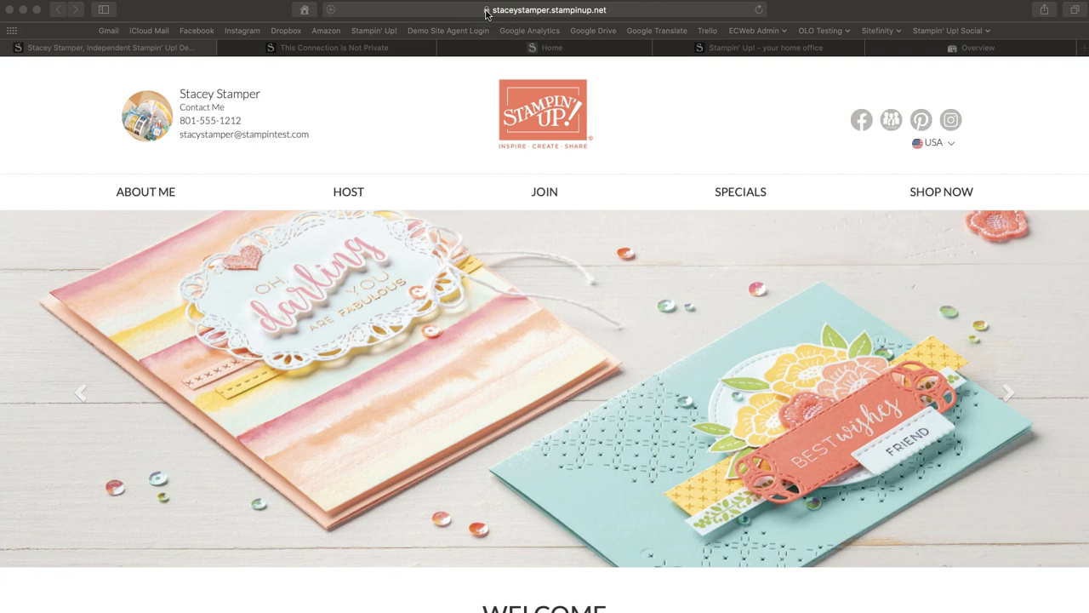
- Check the demonstrator site's encrypted-connection details, close them, and view the page loaded with the www address
left_click(486, 12)
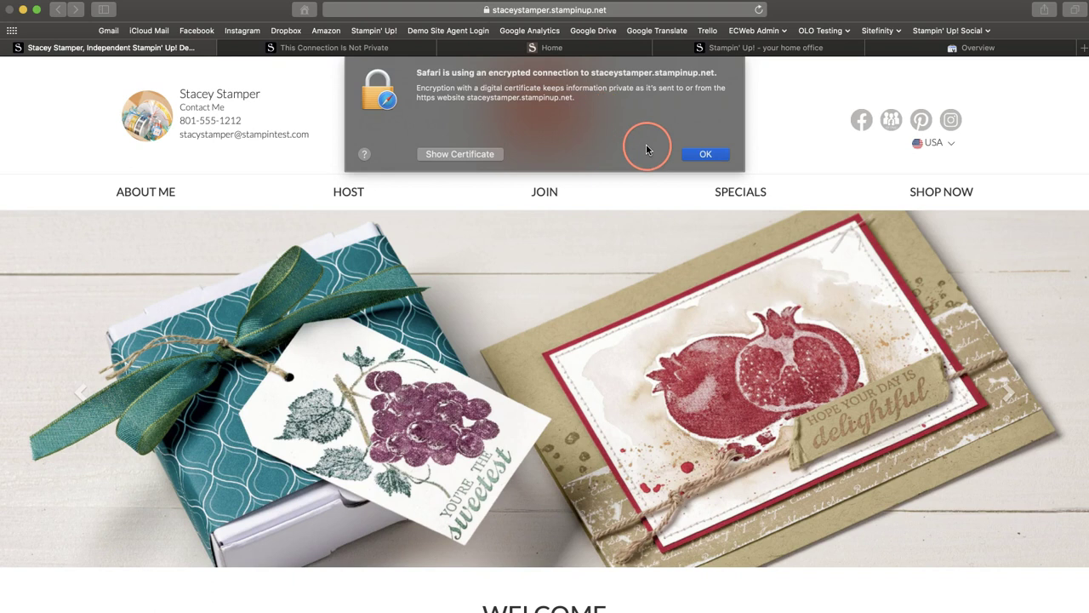
left_click(702, 154)
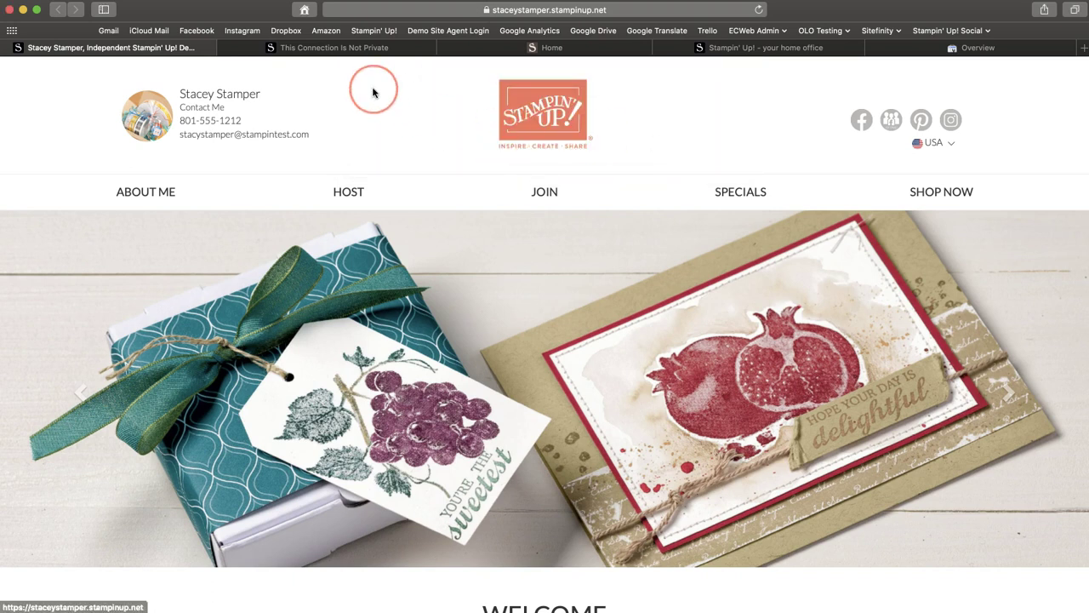
left_click(348, 48)
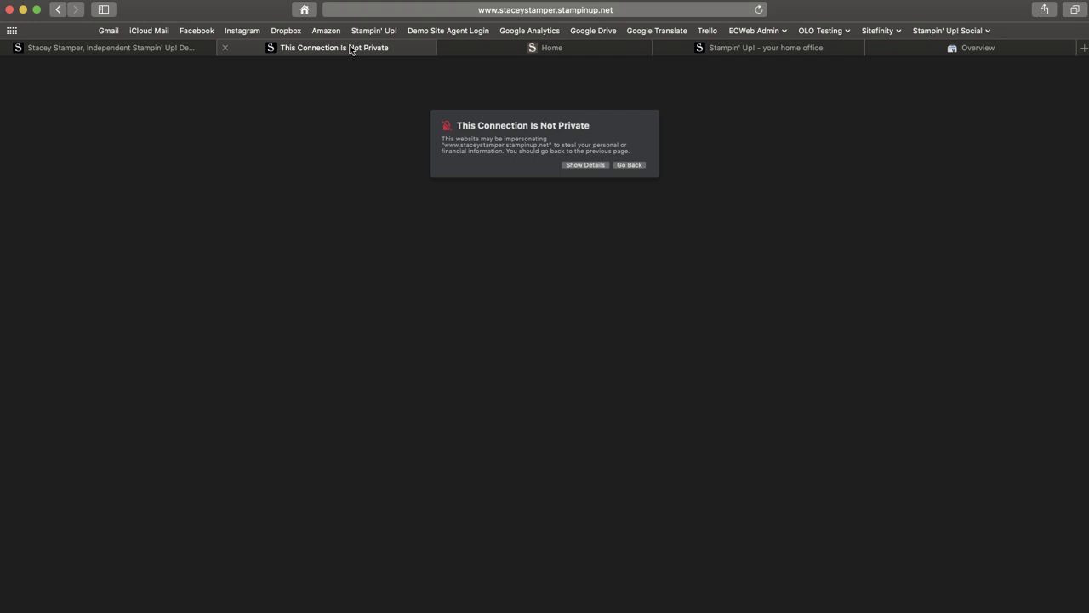
- Switch to Finder, browse the stampinup.net folder and the demonstrator's subfolder inside it, and close the window
mouse_move(425, 606)
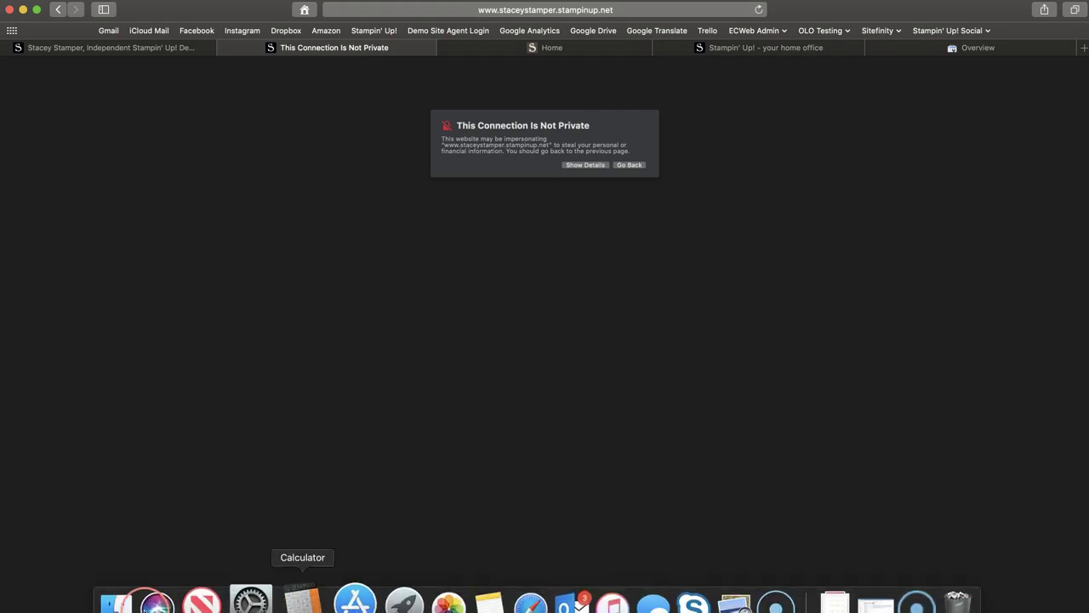
left_click(137, 604)
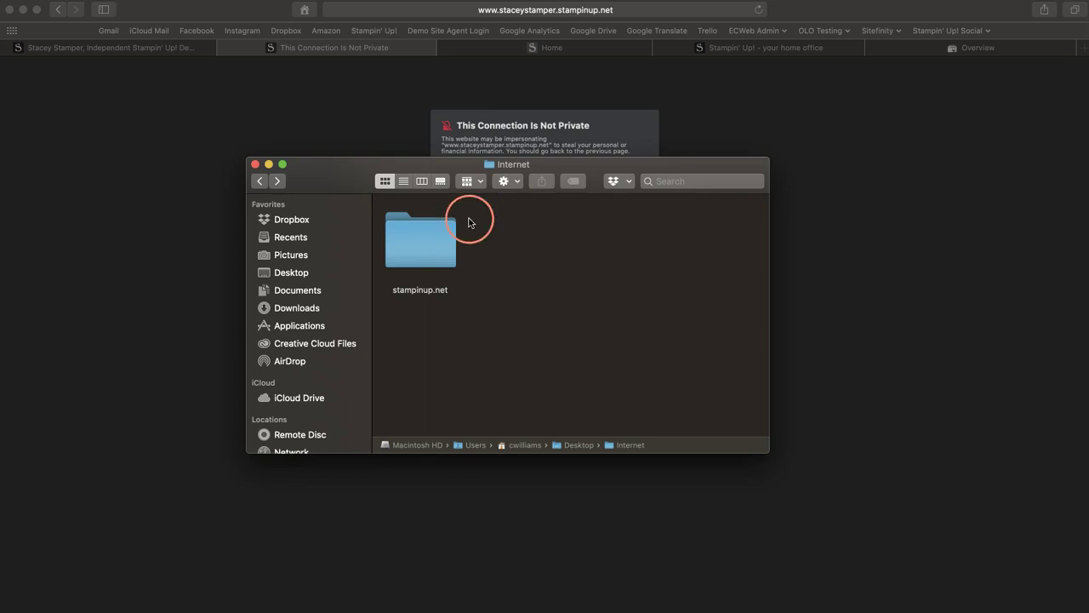
left_click(427, 243)
double_click(427, 243)
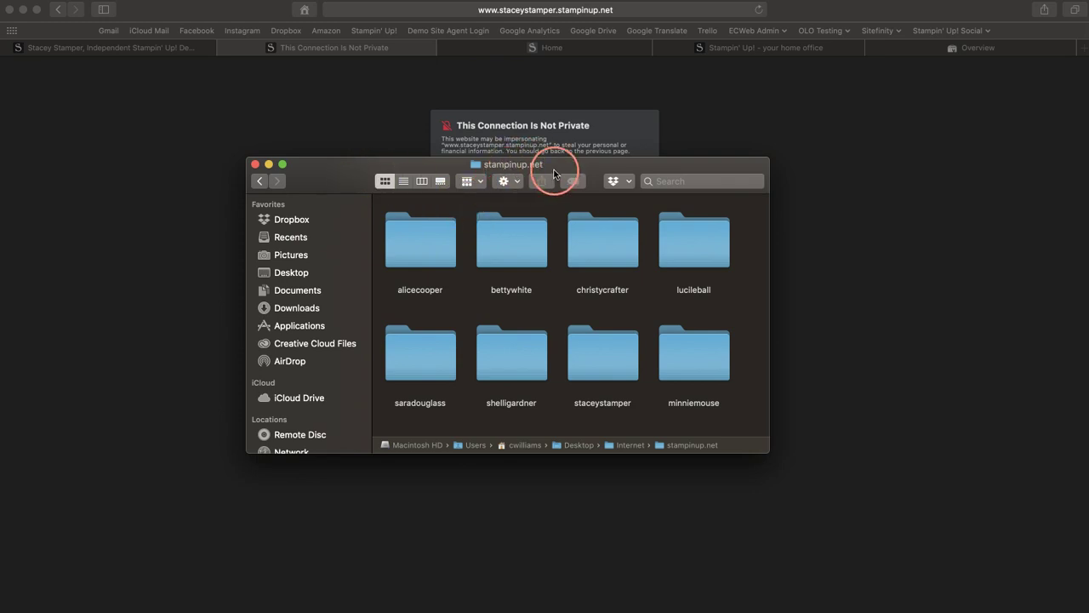
left_click(594, 376)
double_click(594, 375)
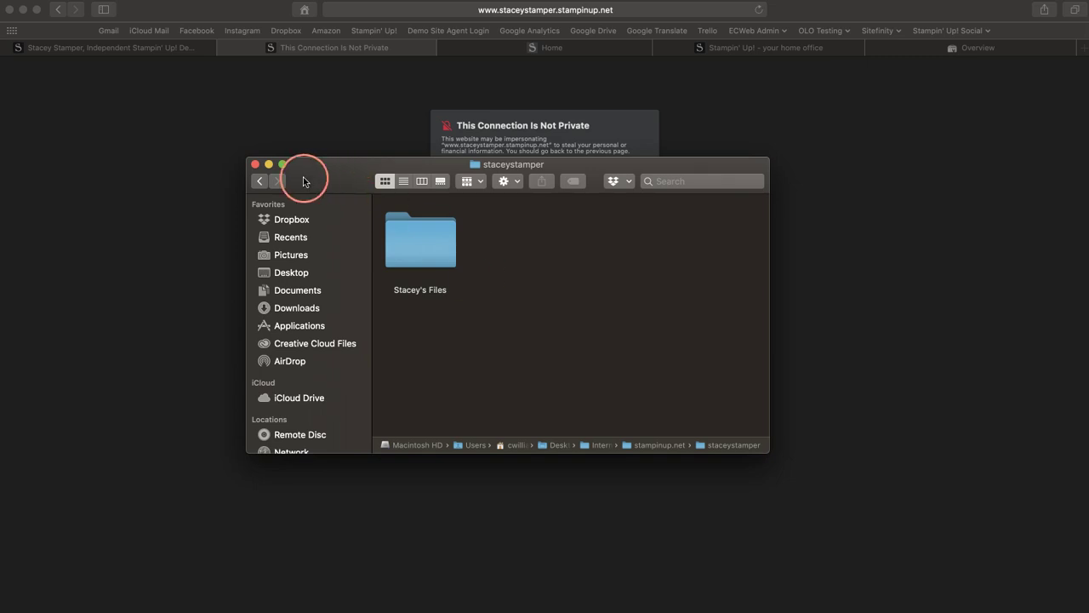
left_click(257, 181)
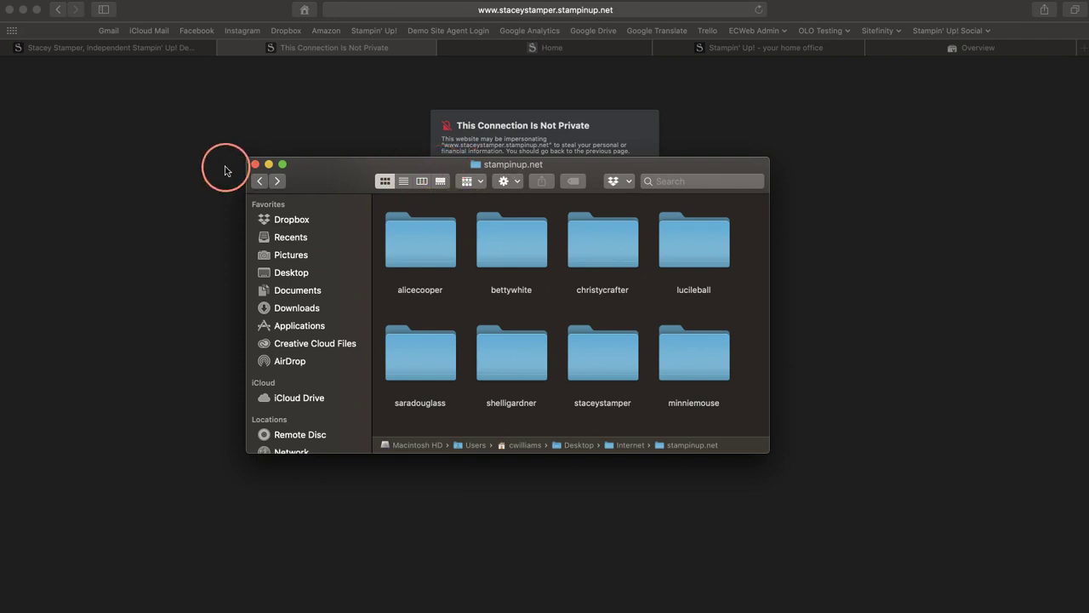
left_click(254, 164)
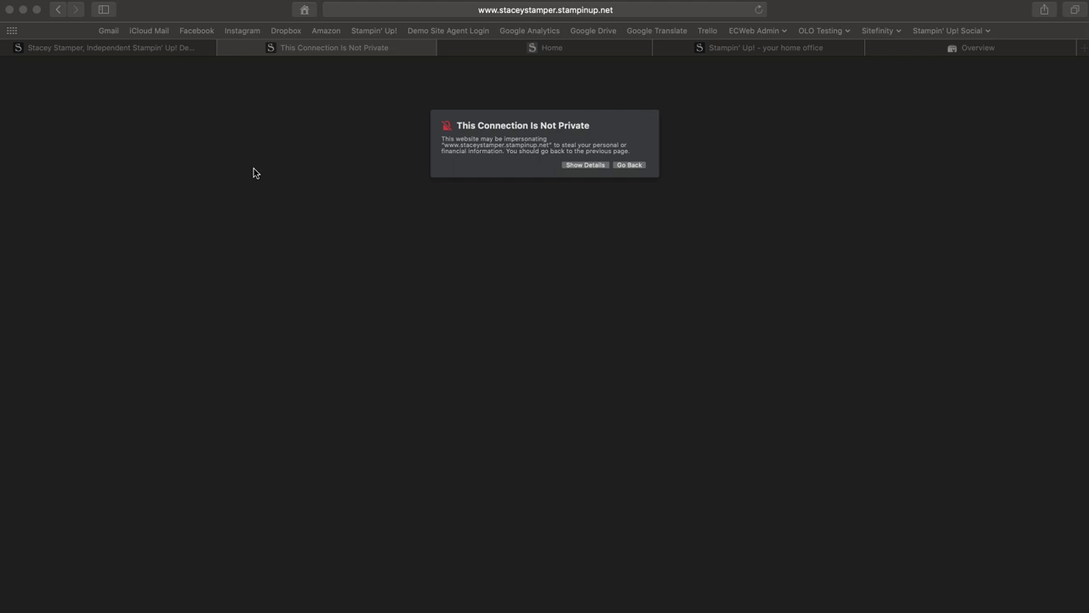
left_click(496, 11)
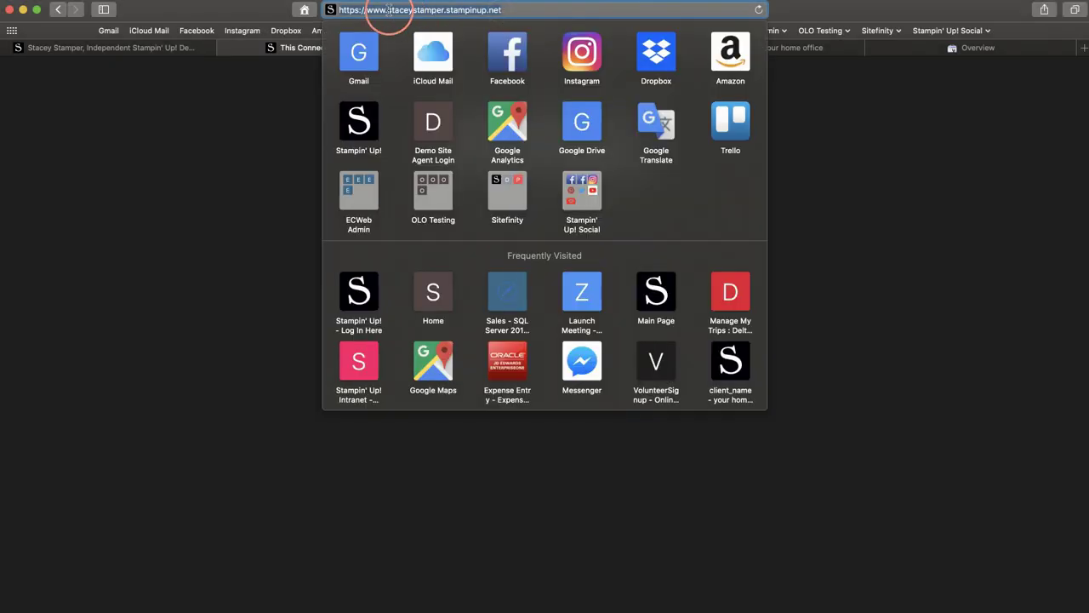
left_click(388, 12)
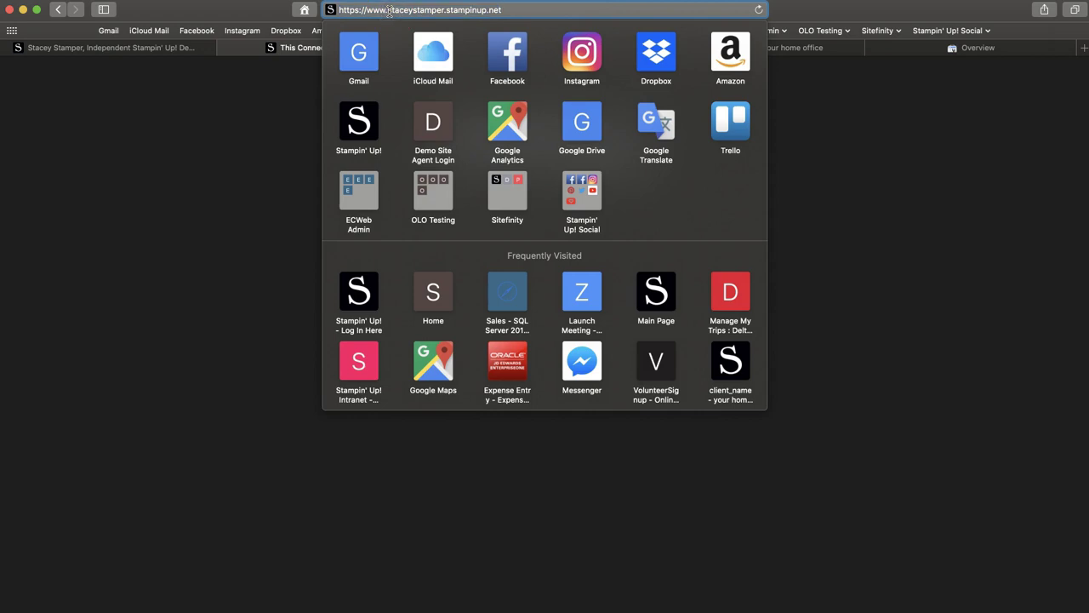
key("BackSpace")
key("BackSpace")
key("BackSpace")
key("BackSpace")
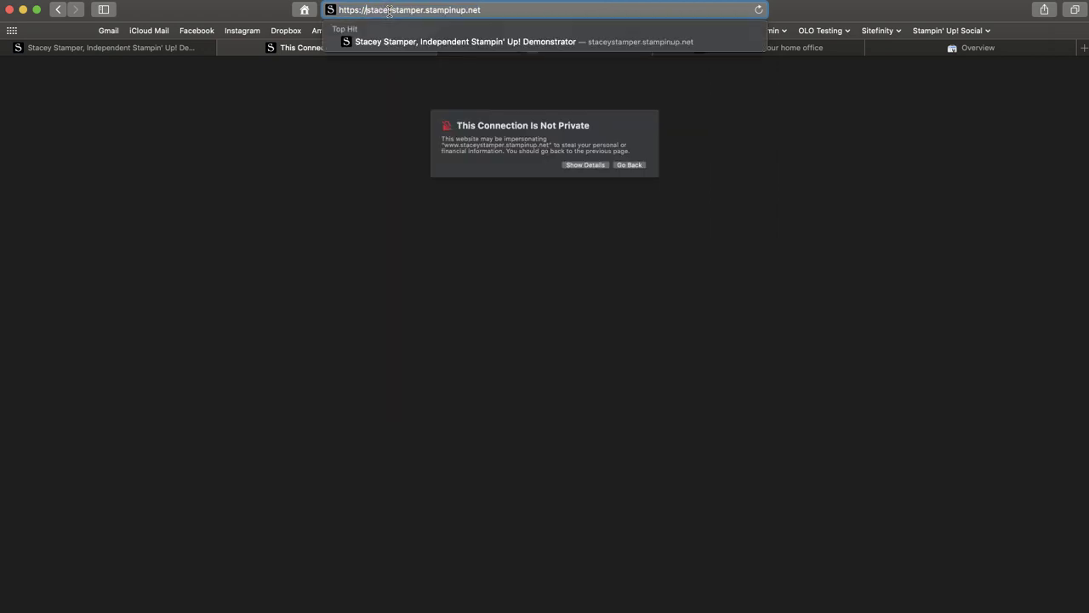
key("Return")
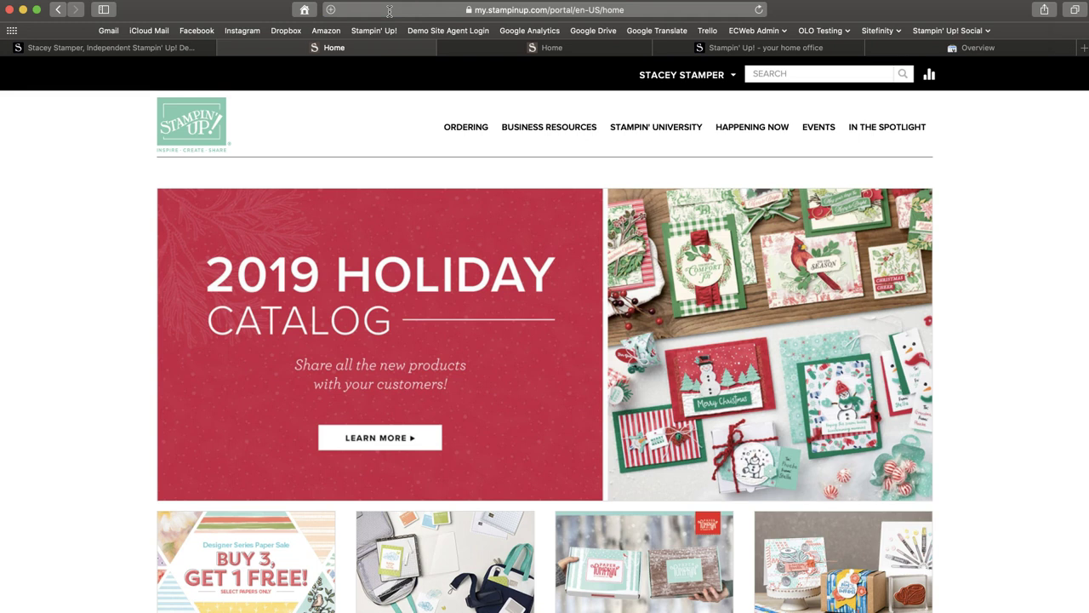
- Close the Stampin' Up! portal page loaded from the shortened address and return to the demonstrator's website
left_click(236, 95)
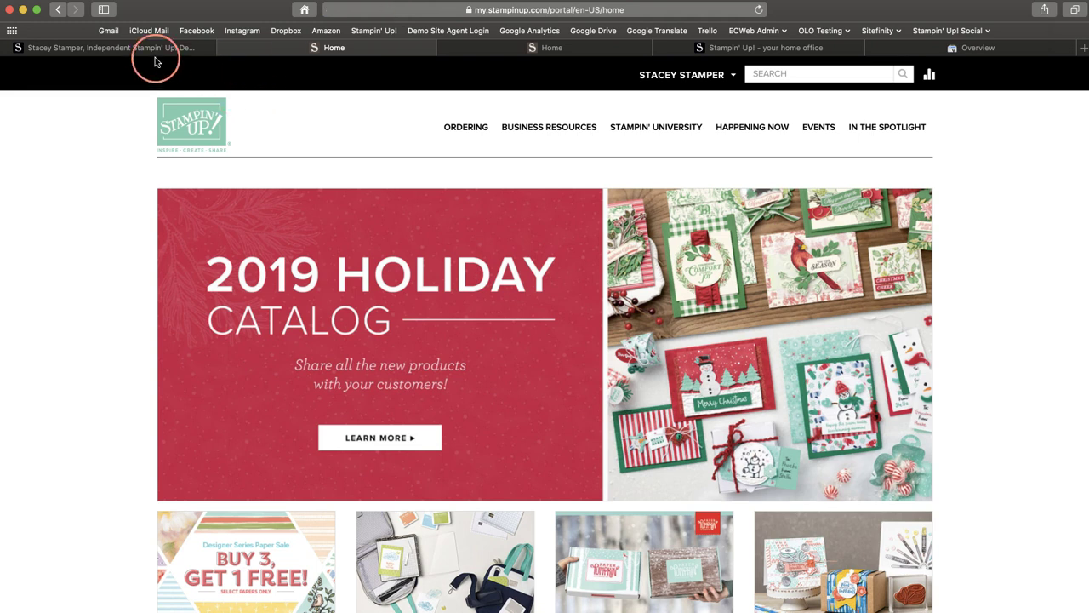
left_click(225, 48)
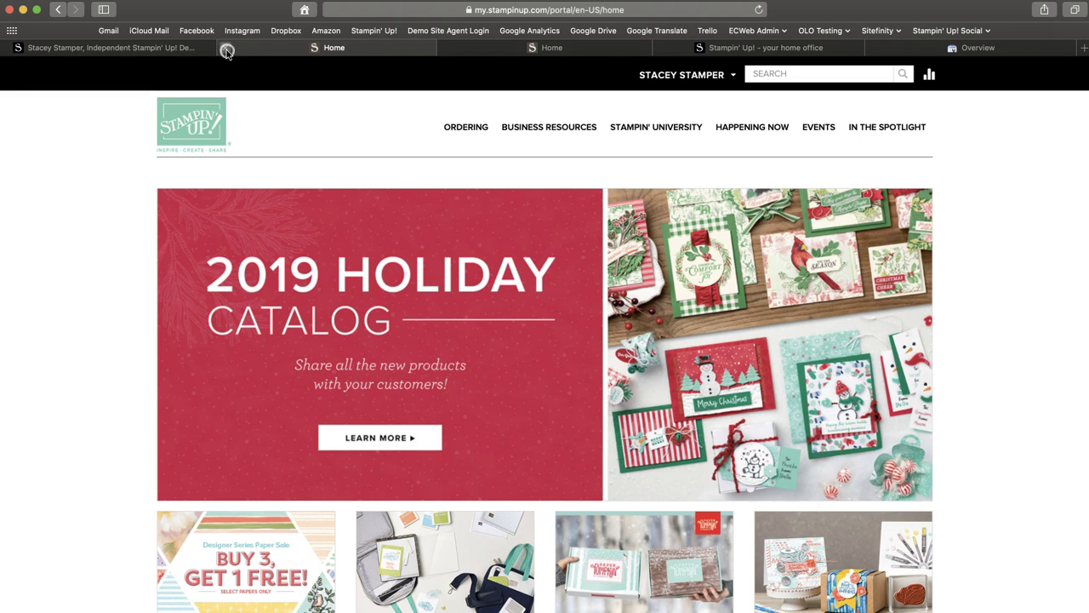
left_click(136, 48)
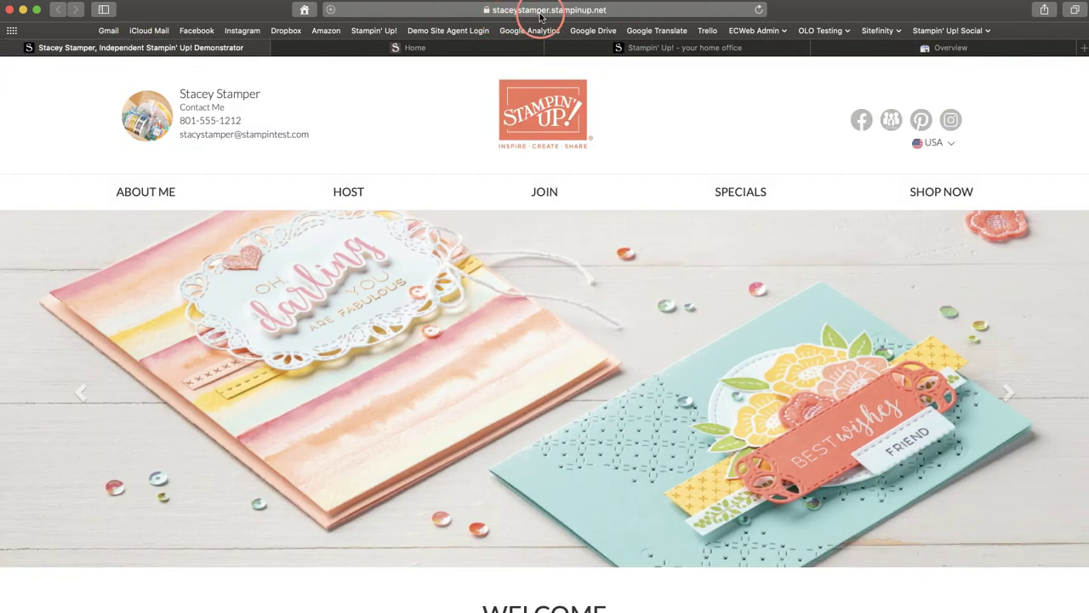
left_click(531, 10)
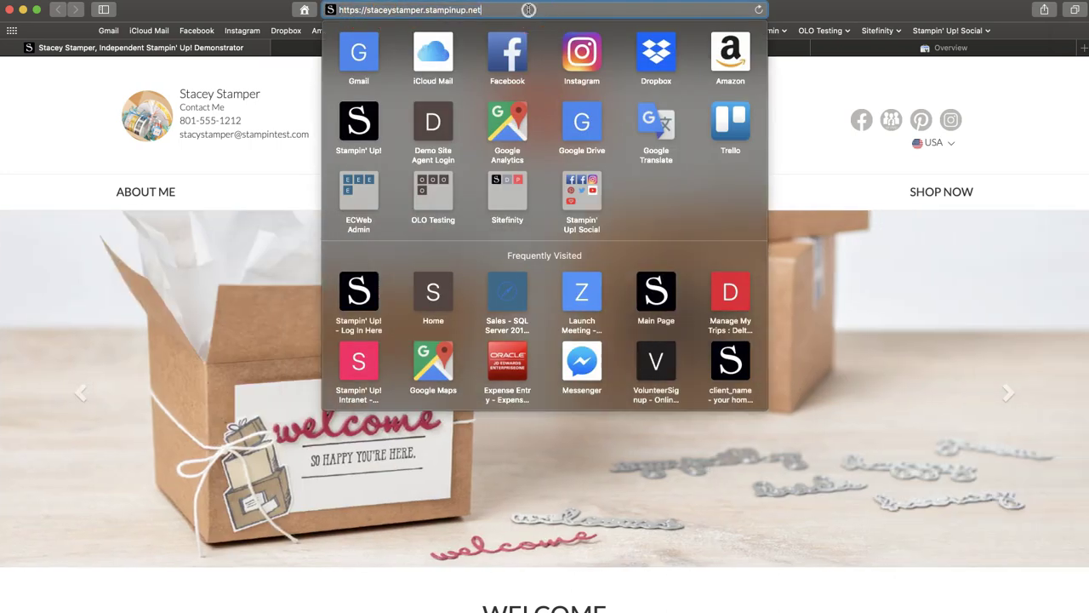
left_click(42, 123)
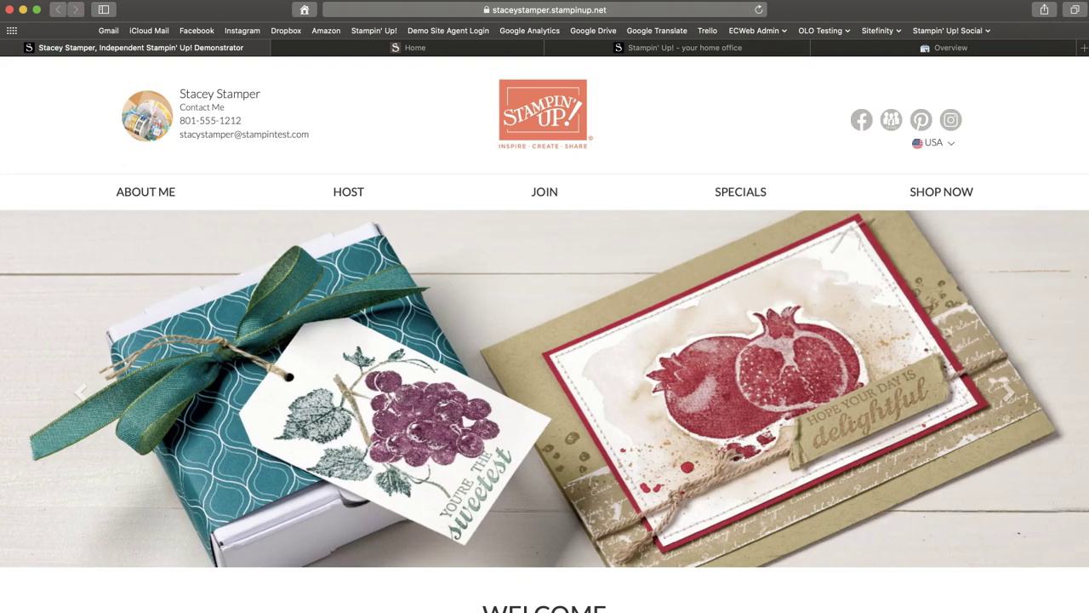
left_click(511, 11)
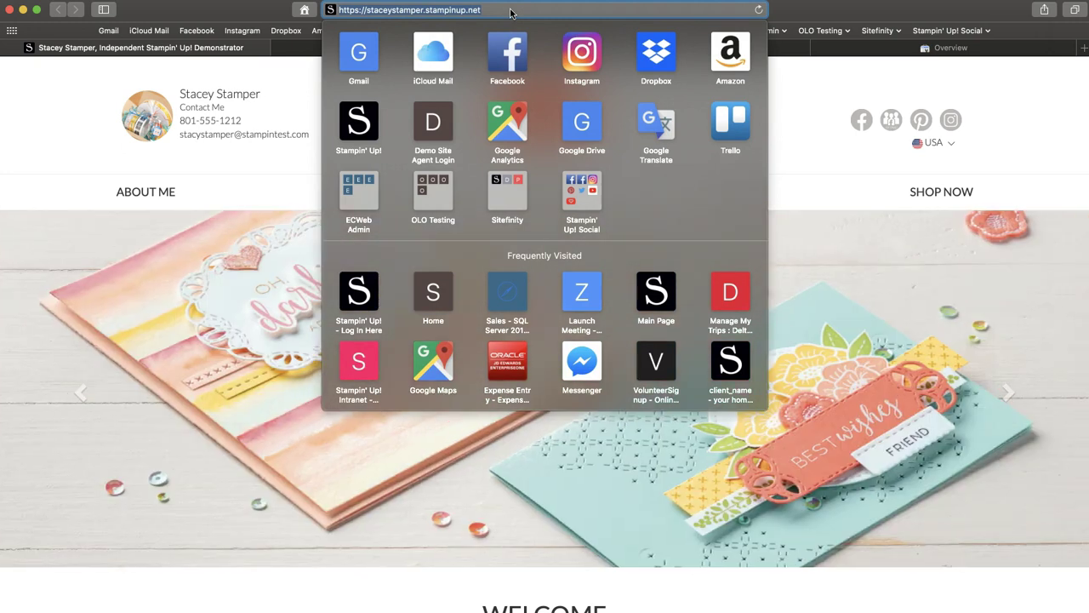
left_click(809, 11)
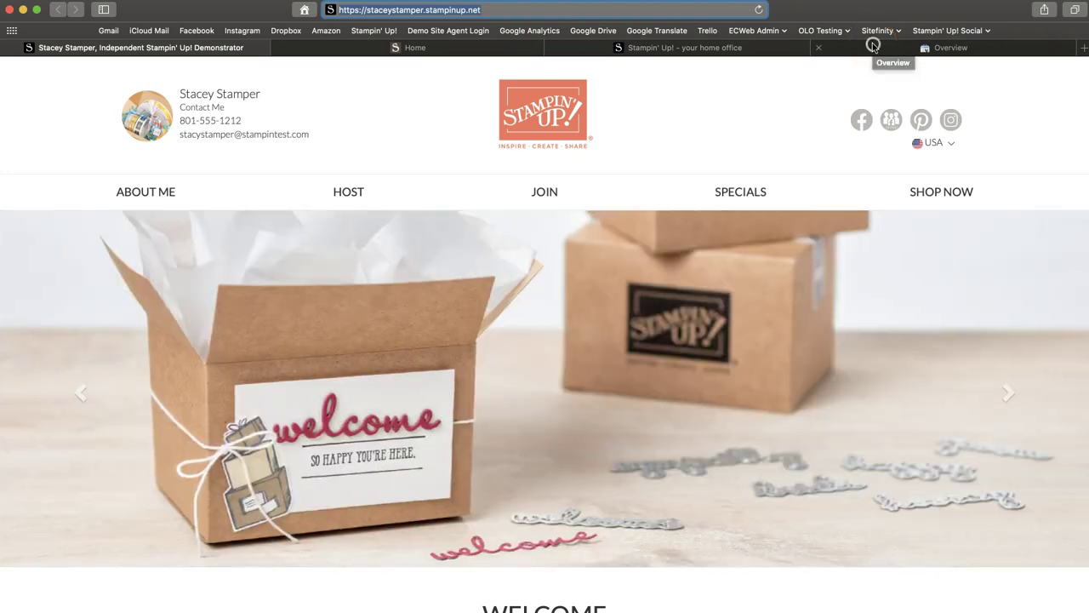
left_click(874, 44)
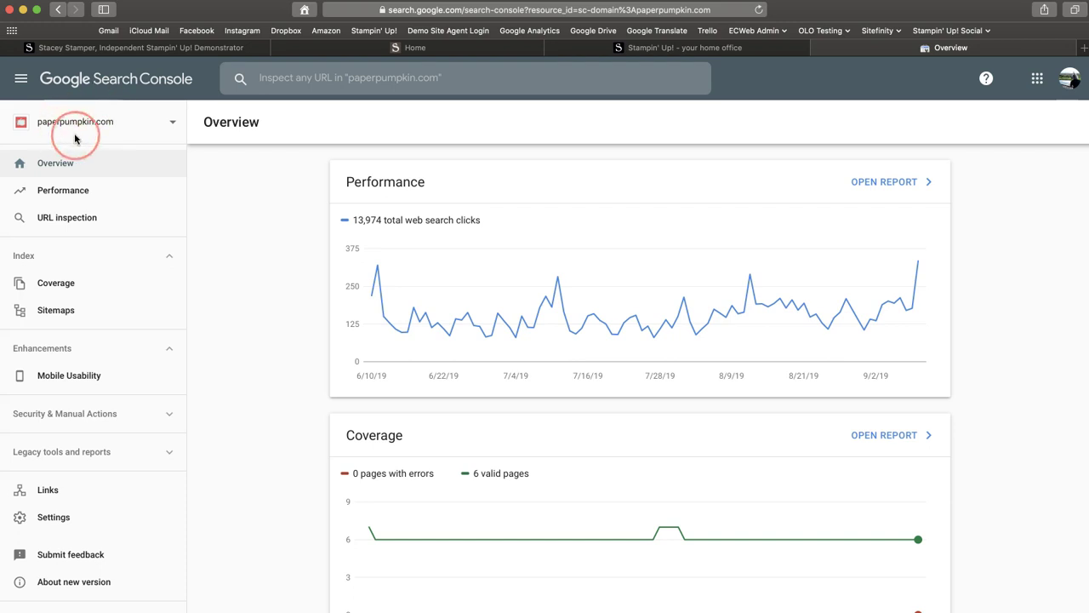
left_click(138, 129)
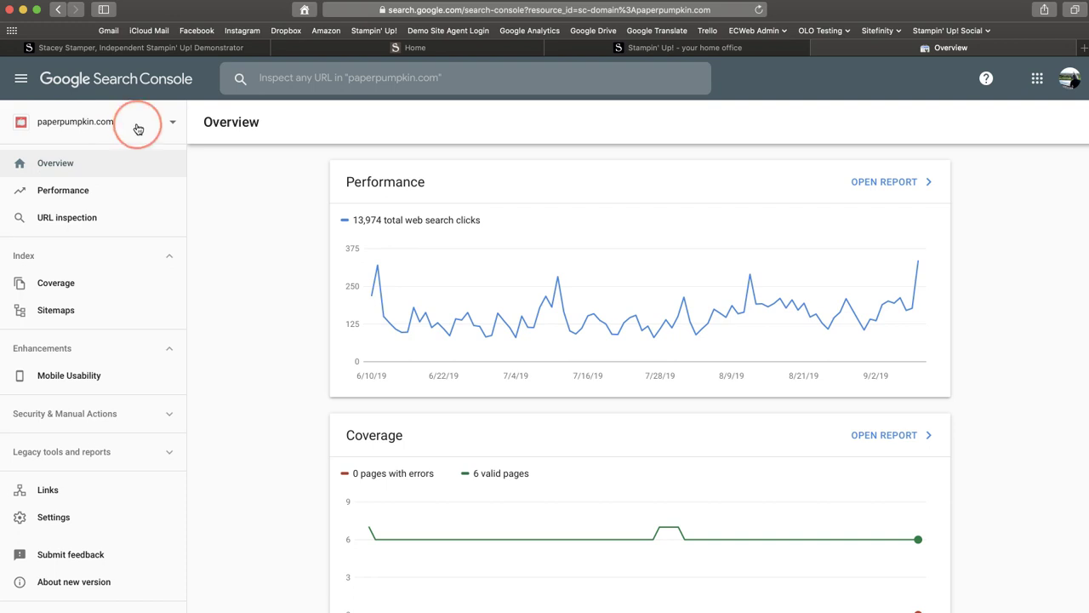
left_click(176, 129)
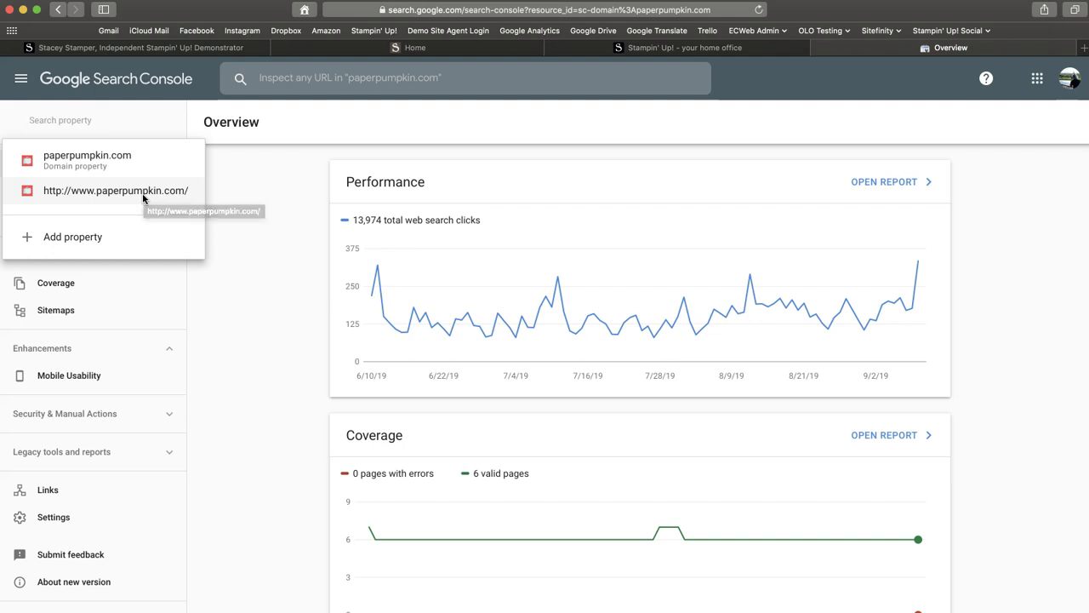
left_click(155, 163)
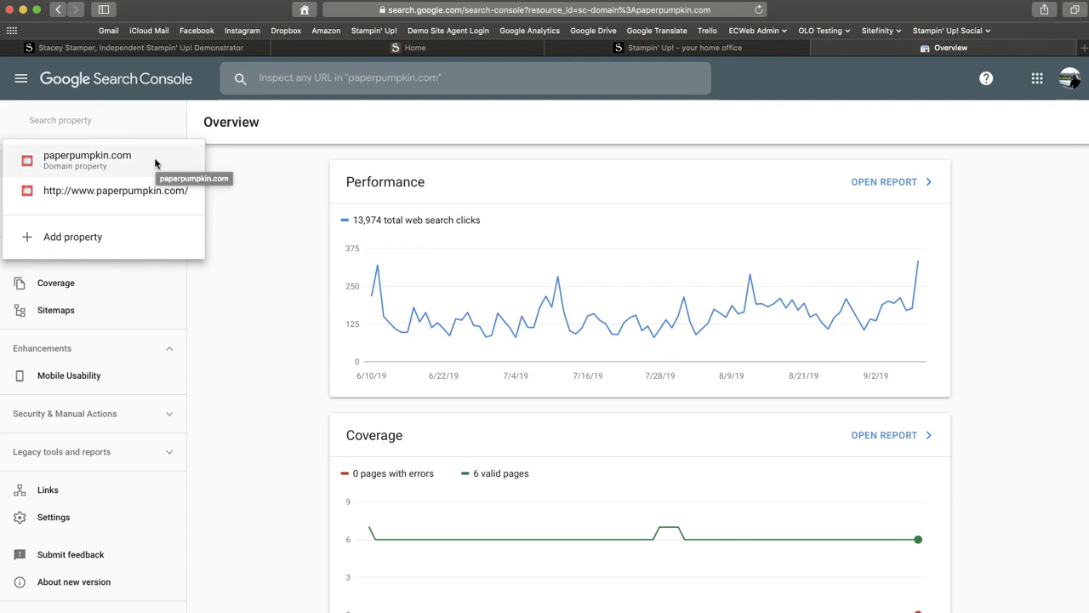
left_click(155, 190)
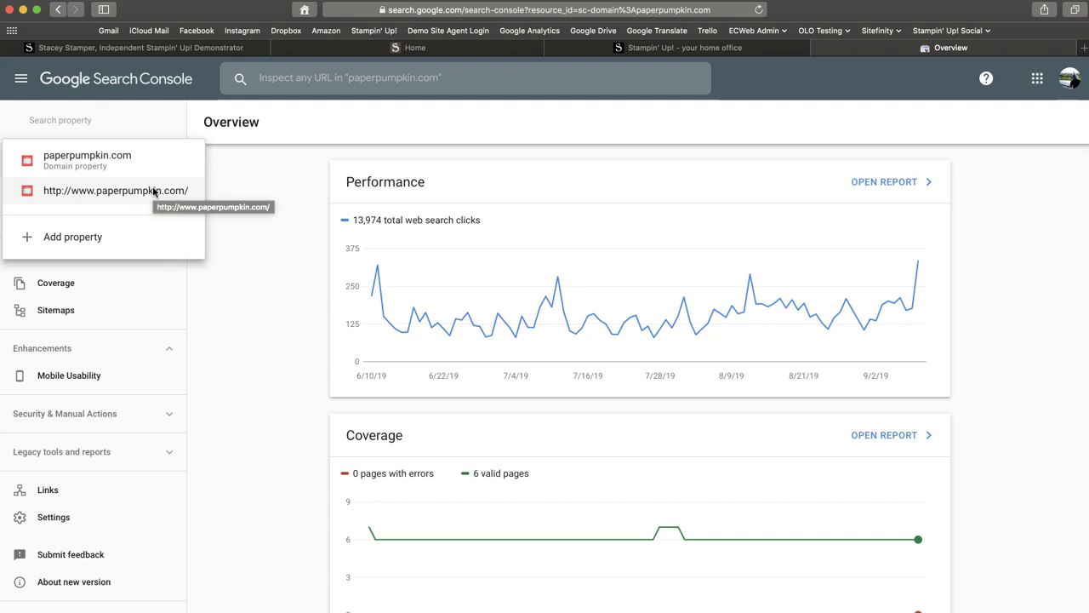
left_click(151, 192)
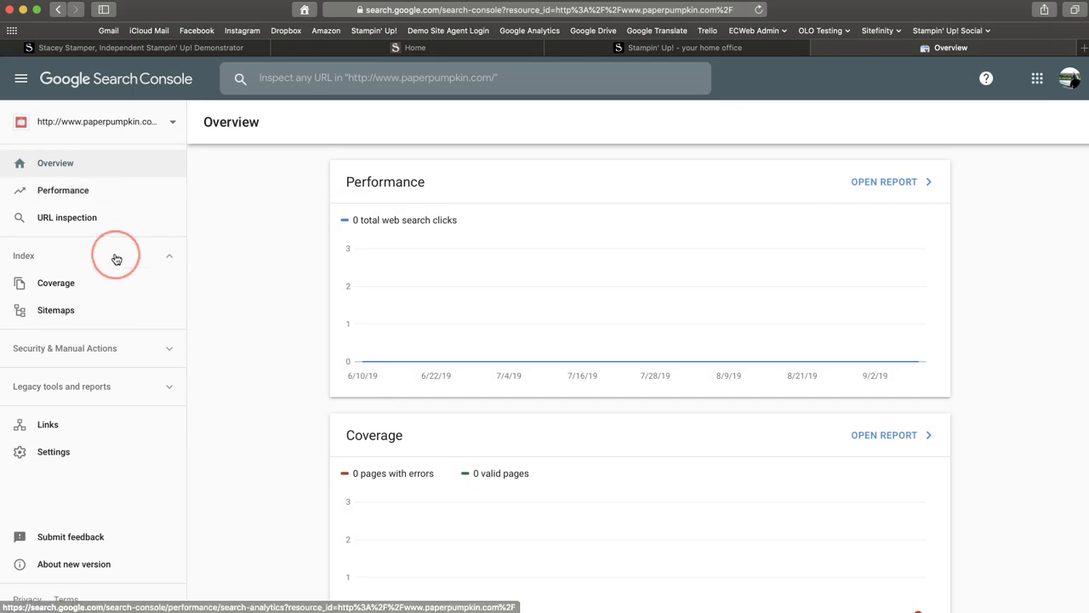
left_click(61, 459)
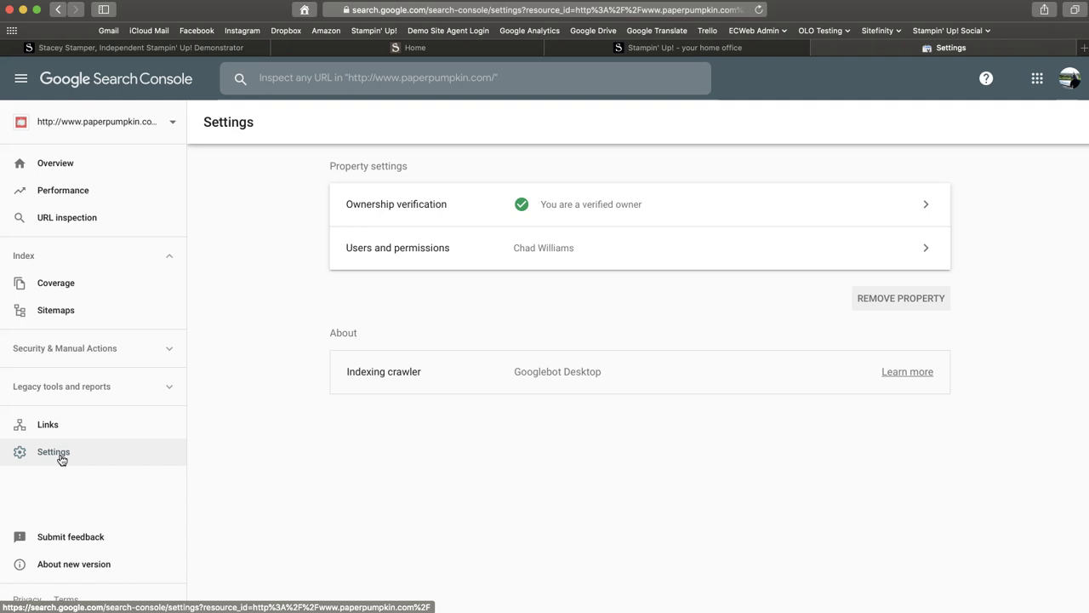
left_click(901, 303)
left_click(644, 403)
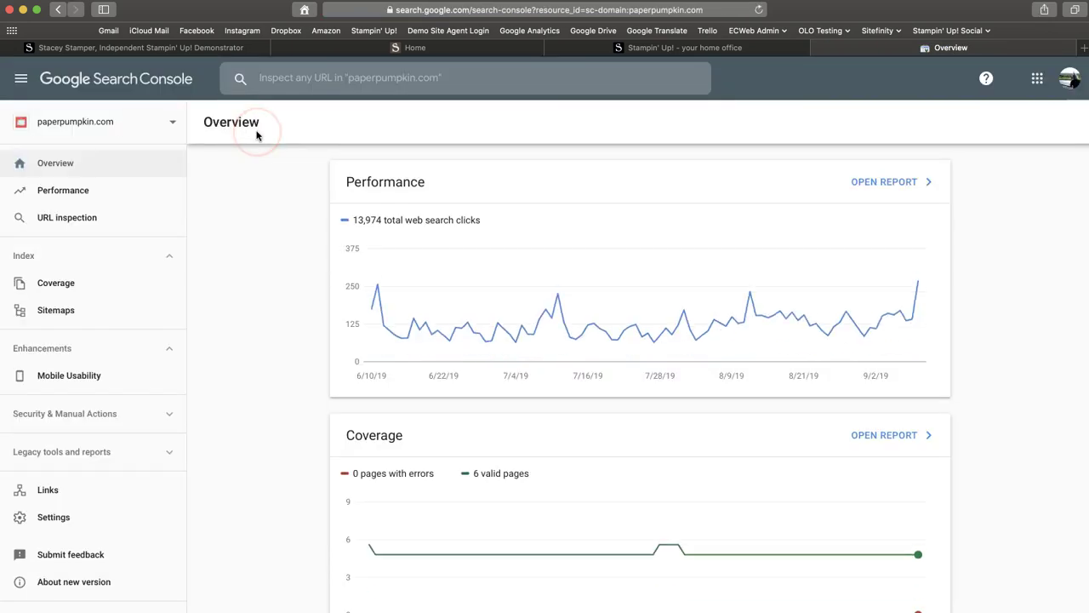
- Start adding a new property and choose the URL prefix property type
left_click(154, 128)
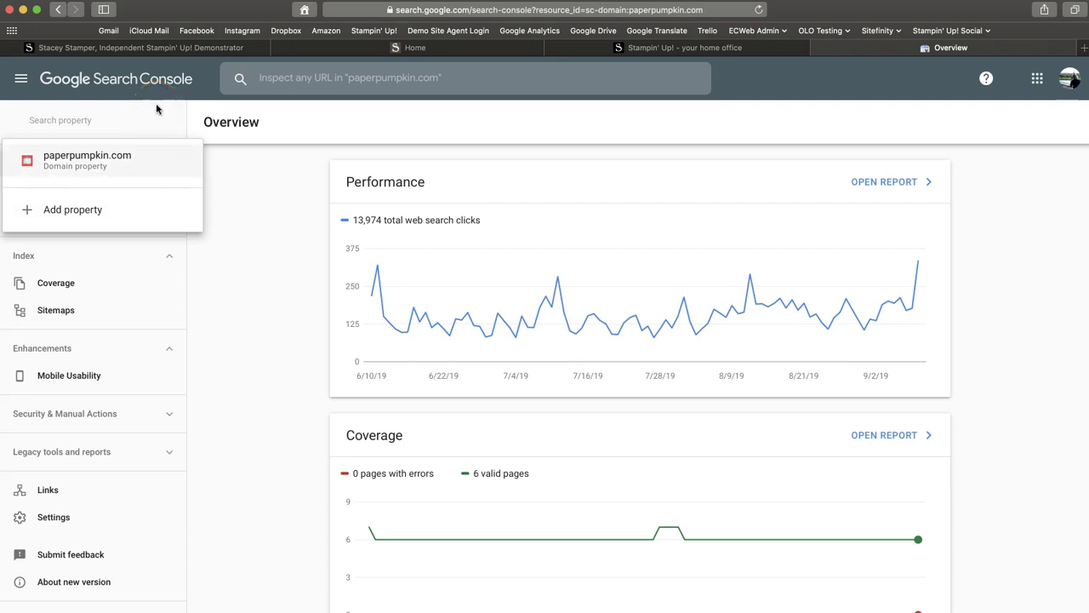
left_click(92, 210)
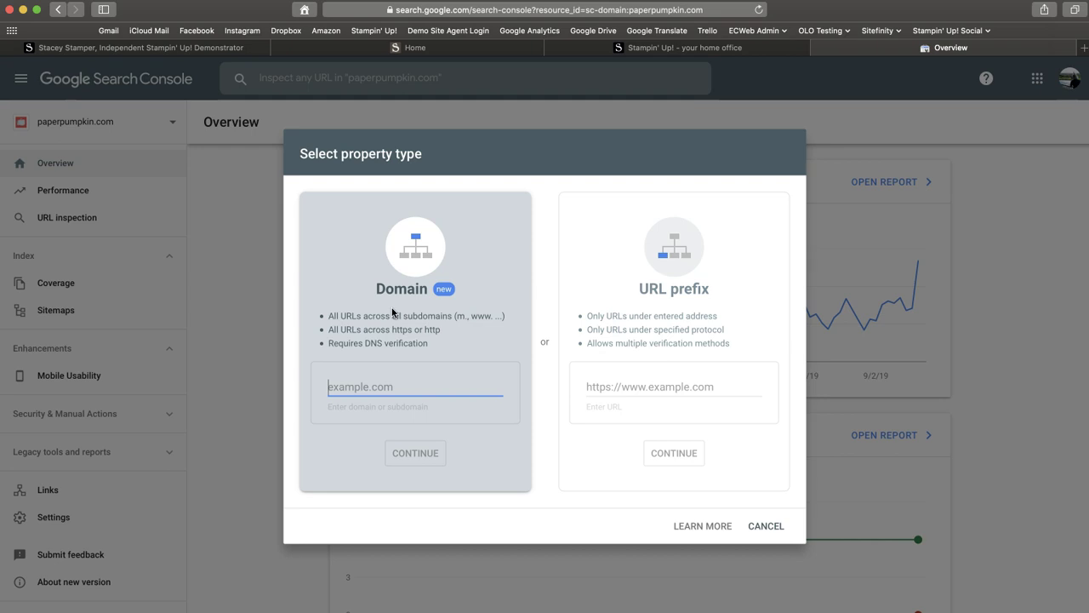
left_click(664, 279)
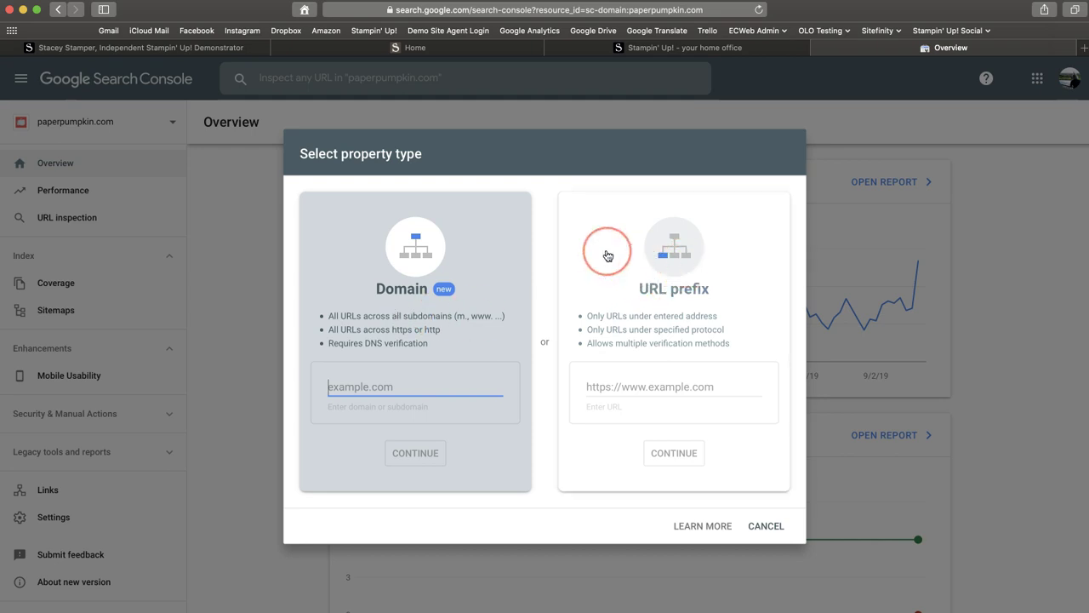
left_click(744, 243)
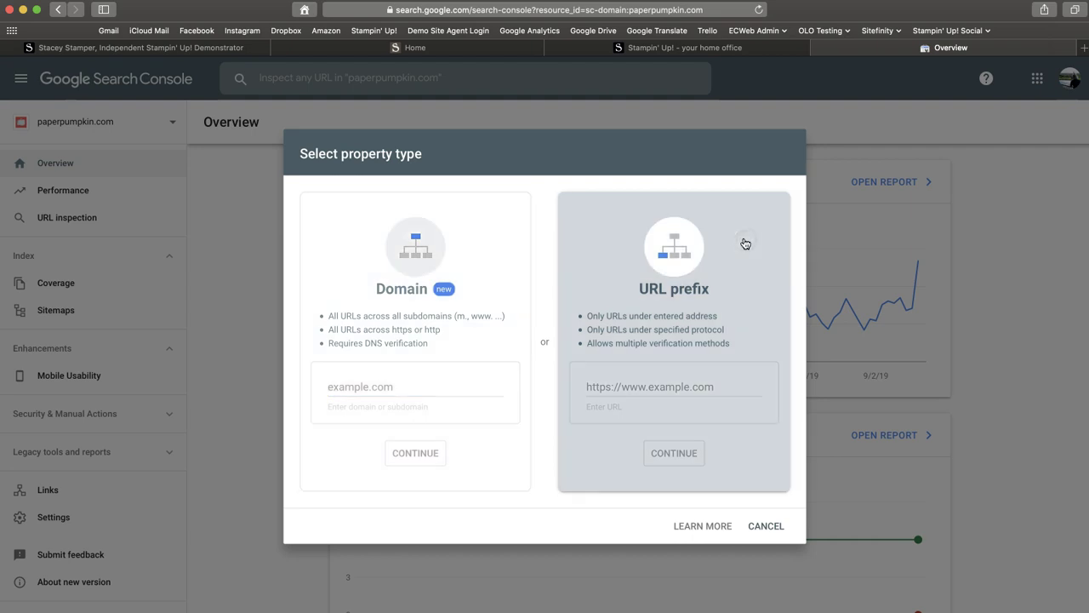
left_click(661, 388)
- Copy the demonstrator website's https address, enter it as the URL prefix in Google Search Console, and continue to ownership verification
left_click(178, 49)
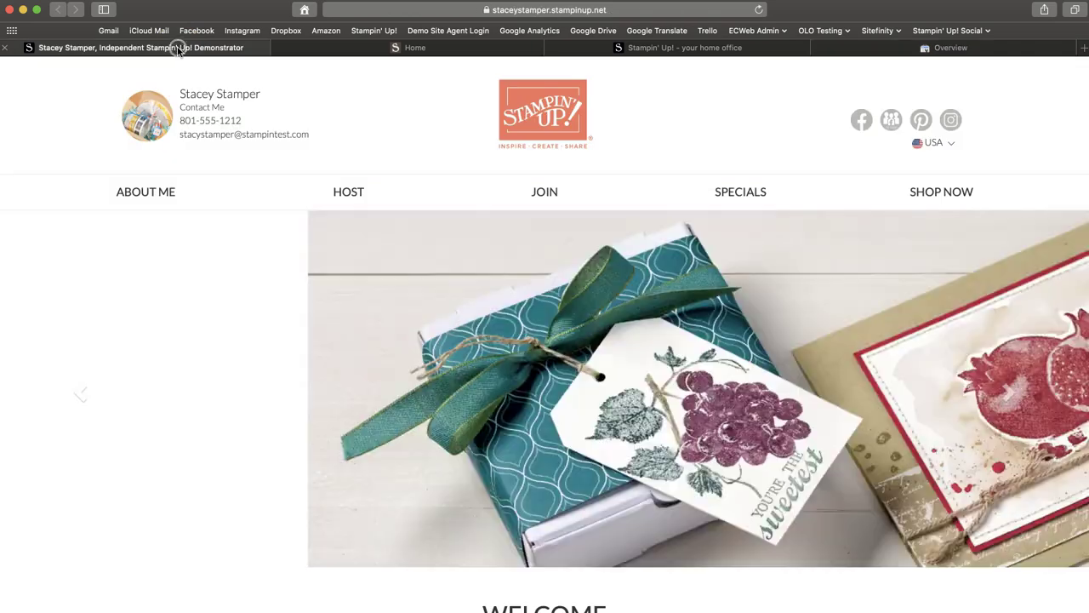
left_click(622, 10)
key("super+c")
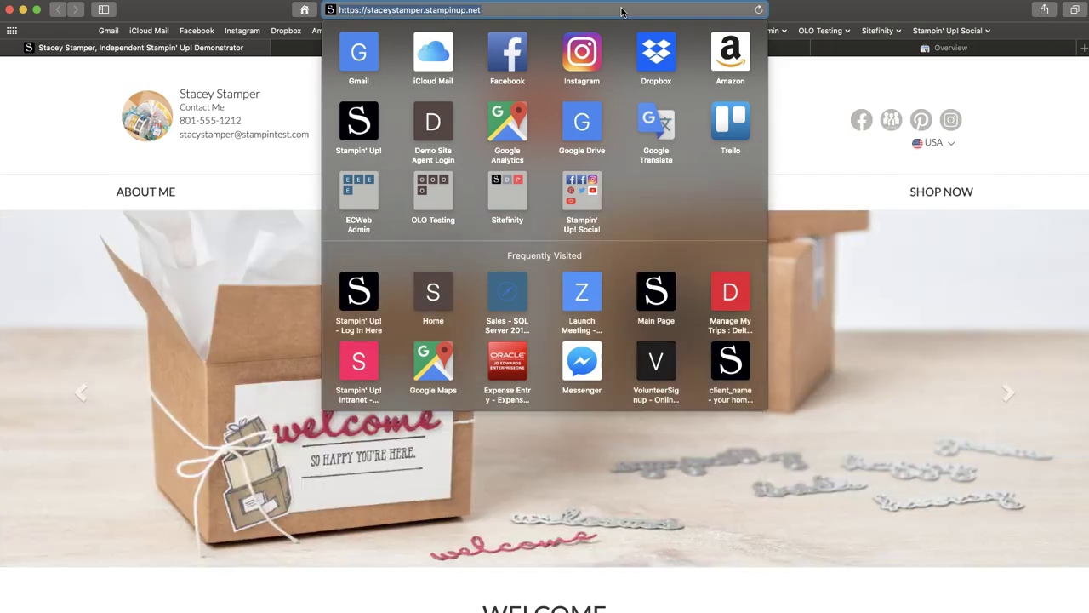
left_click(902, 48)
left_click(634, 405)
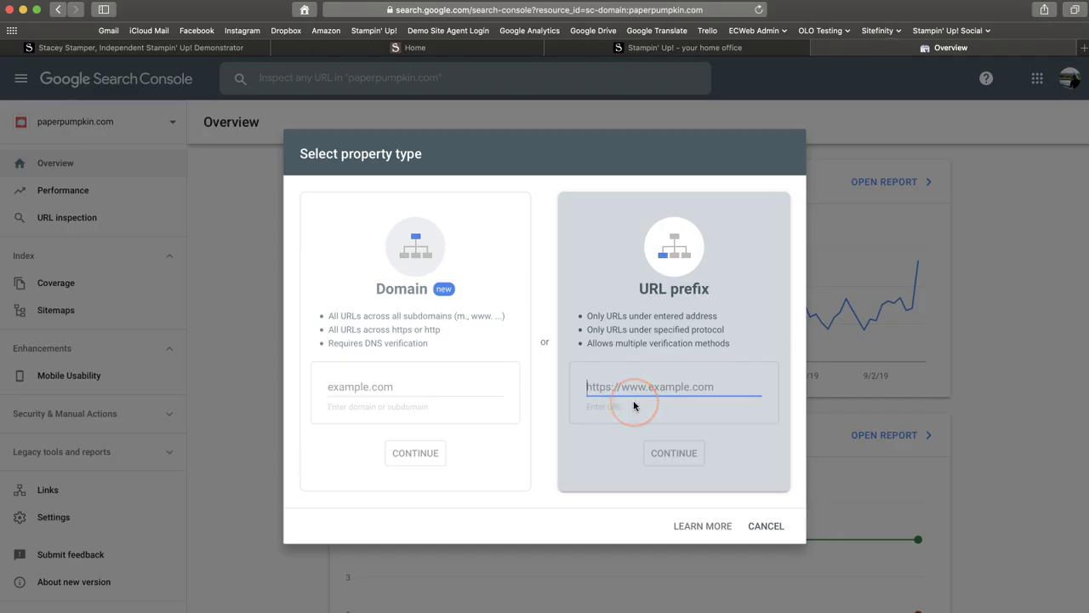
key("super+v")
left_click(607, 405)
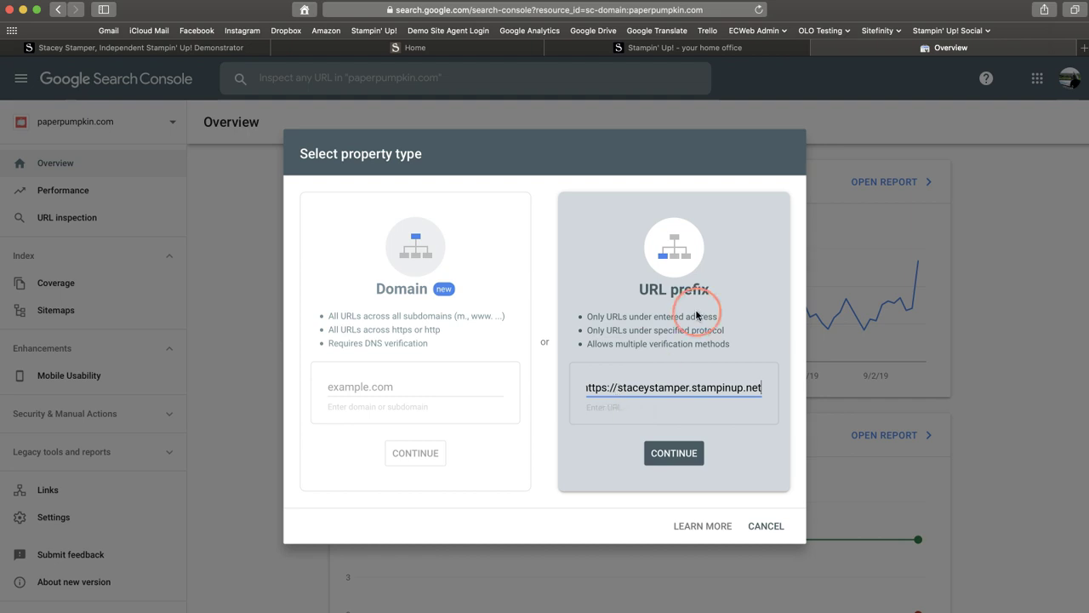
left_click(669, 451)
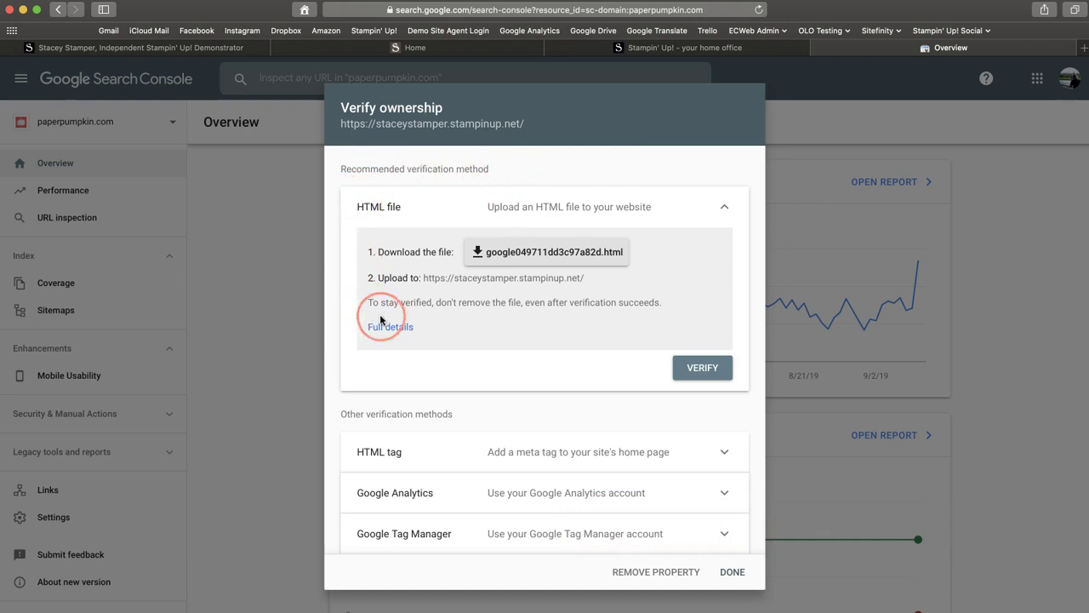
- Choose the HTML tag verification method and copy only the verification code inside the meta tag's content quotes
left_click(621, 377)
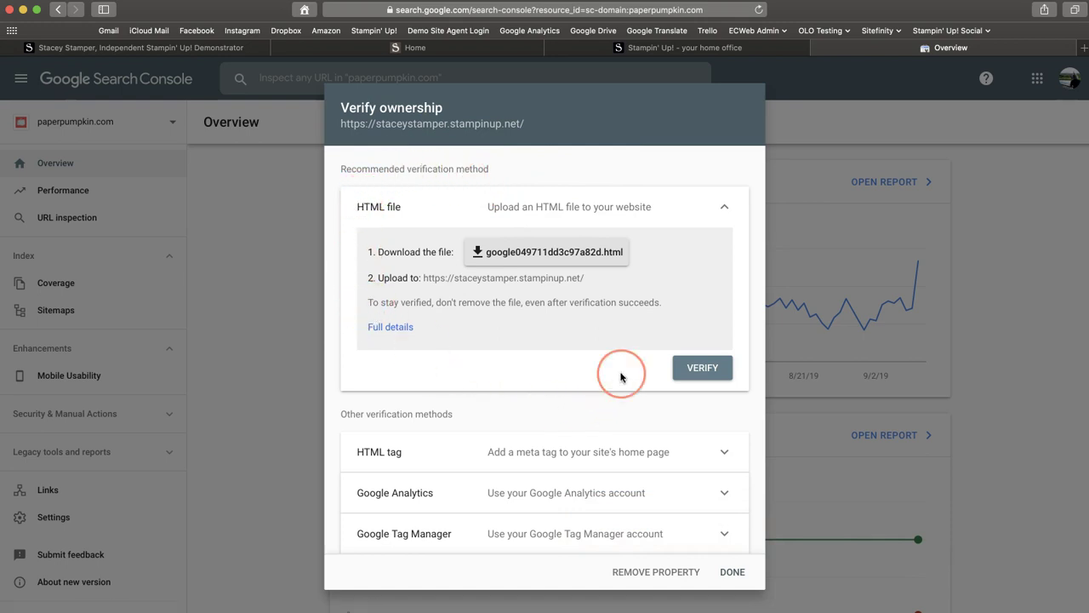
left_click(725, 207)
left_click(533, 215)
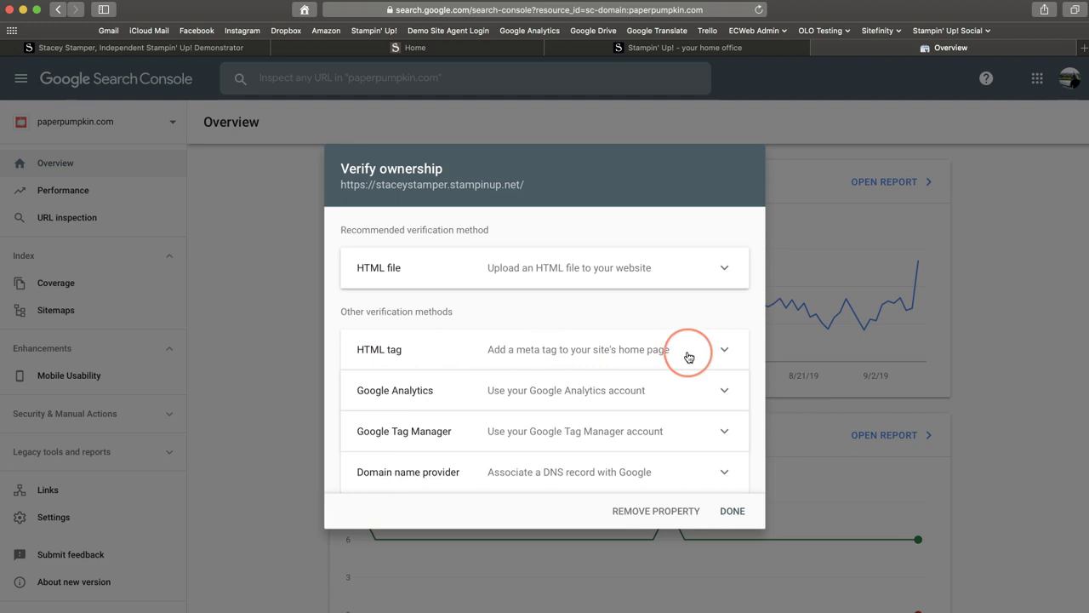
left_click(724, 353)
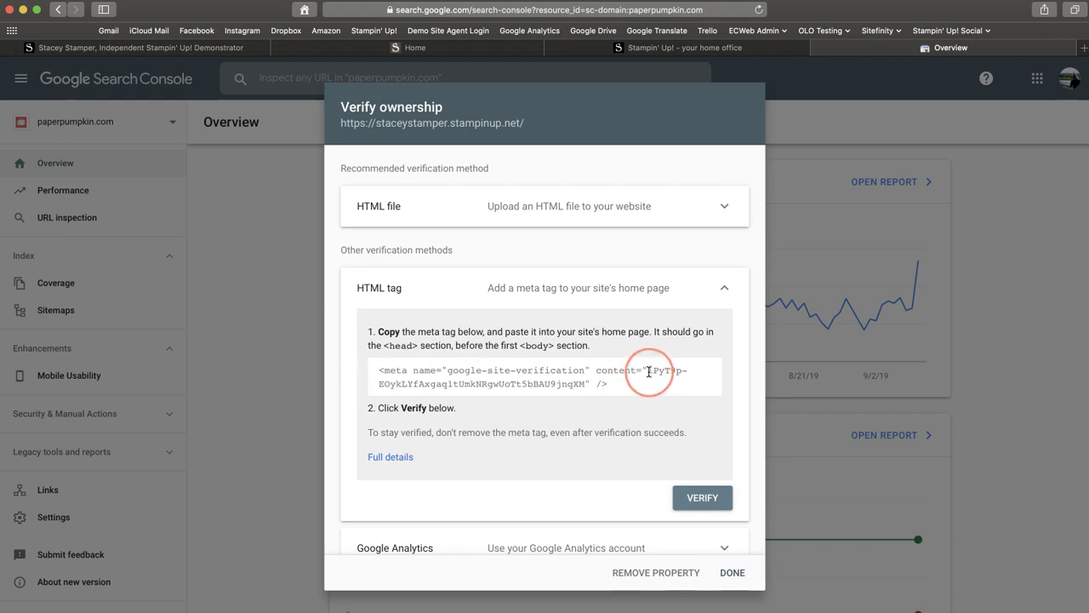
left_click_drag(647, 370, 585, 384)
key("super+c")
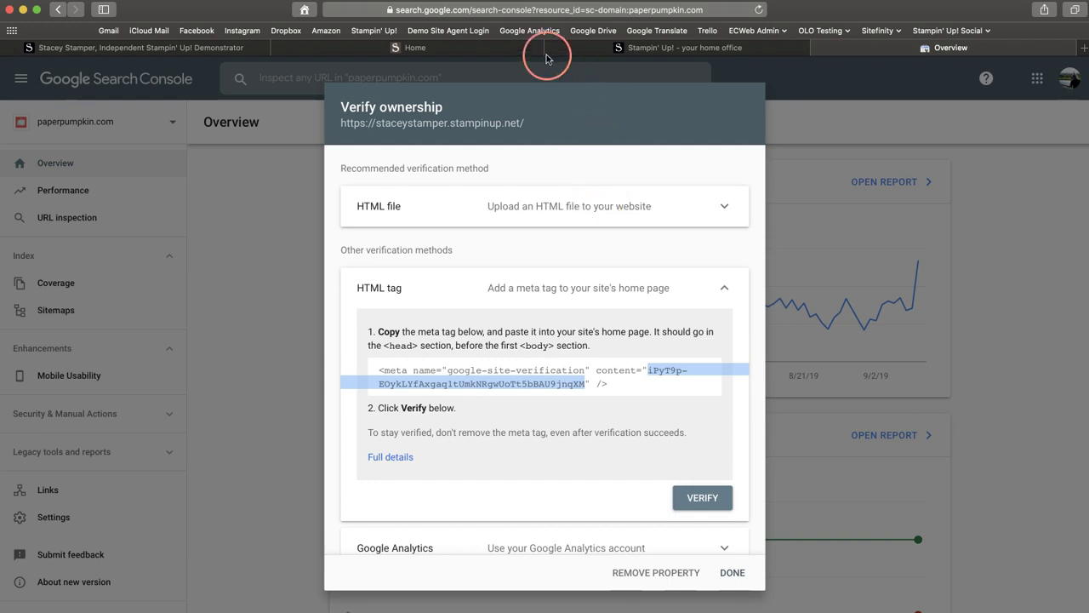
- Try to open the demonstrator website's editor from My Sites in the Stampin' Up! home office and reload the page
left_click(499, 52)
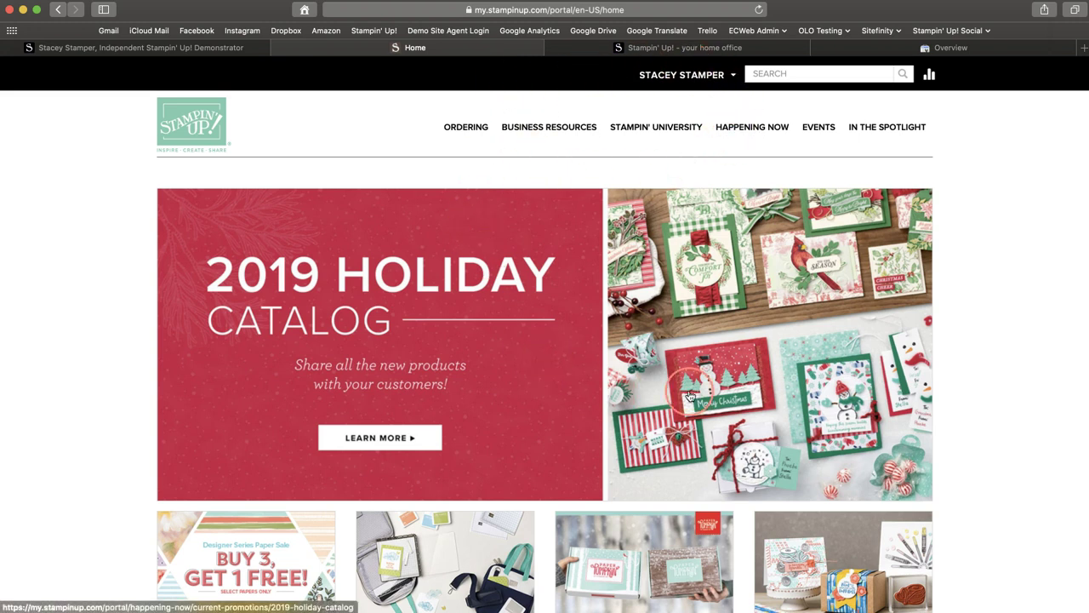
left_click(532, 128)
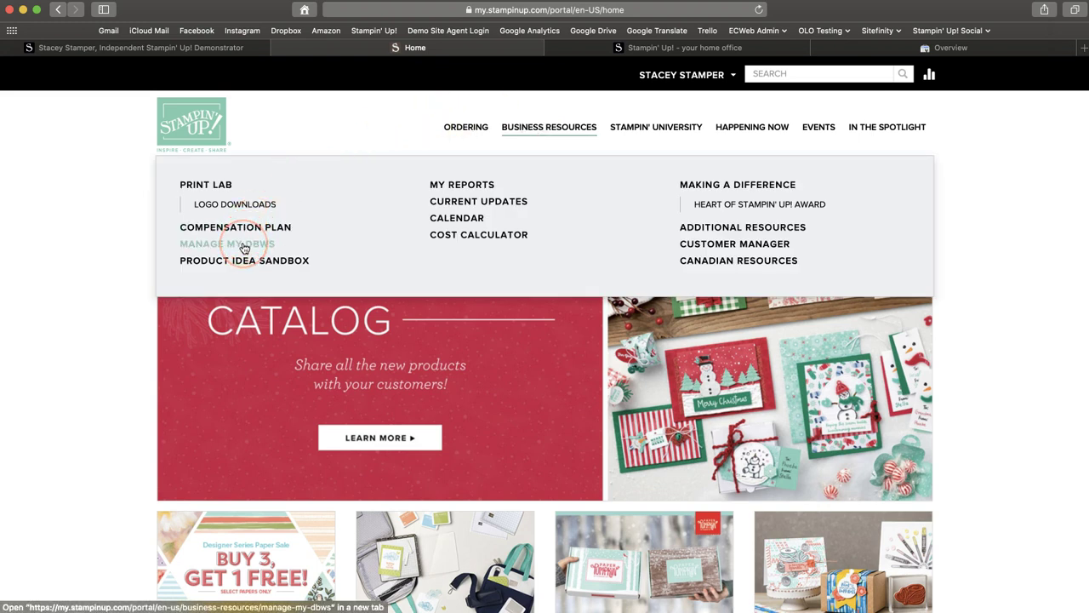
left_click(593, 51)
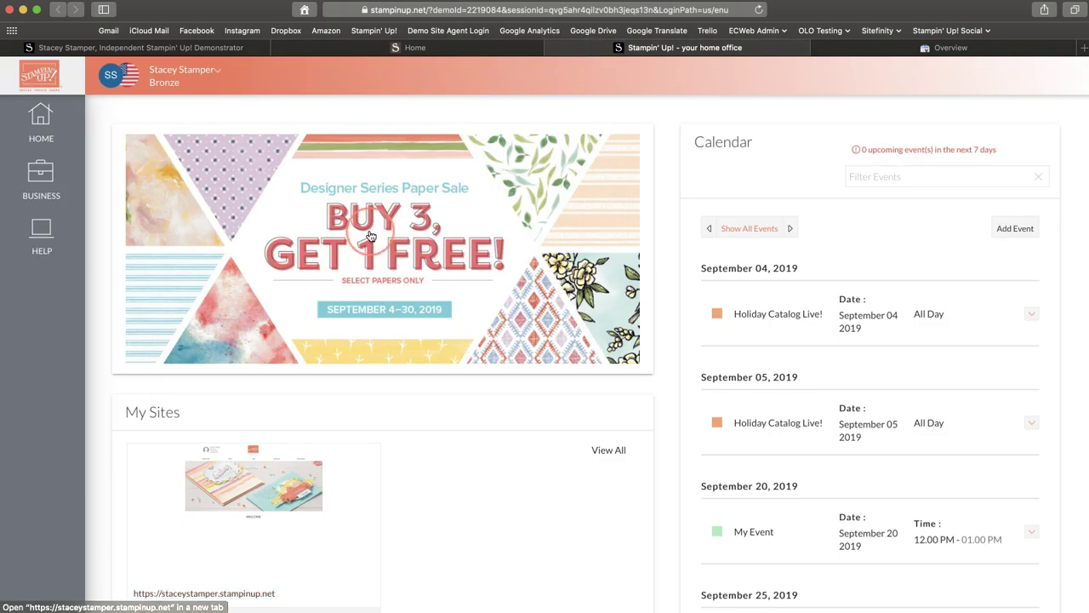
scroll(371, 236, "down", 5)
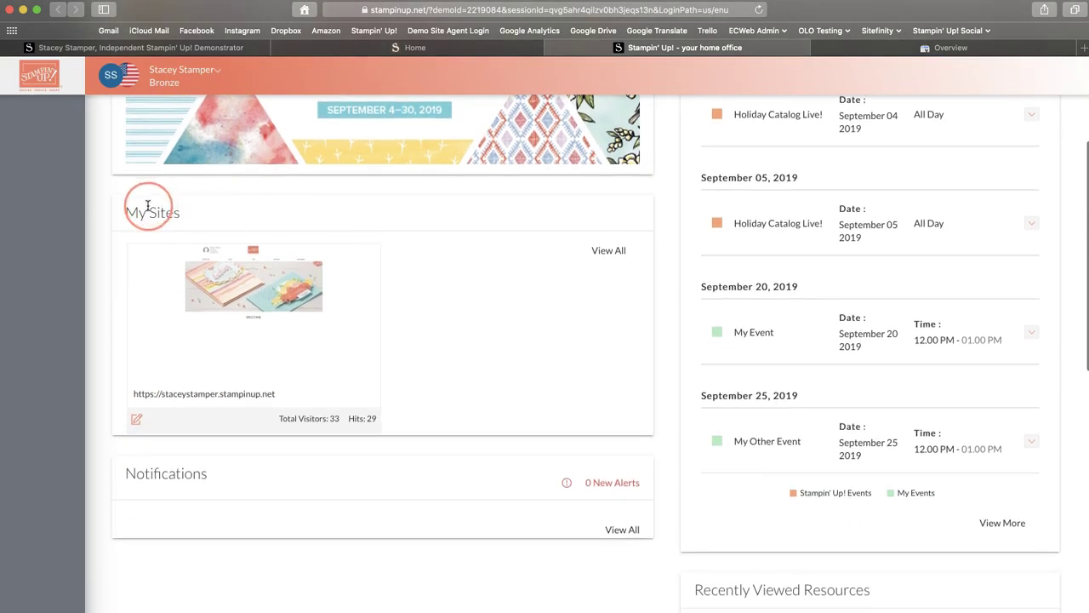
left_click(135, 423)
scroll(339, 321, "up", 5)
left_click(758, 10)
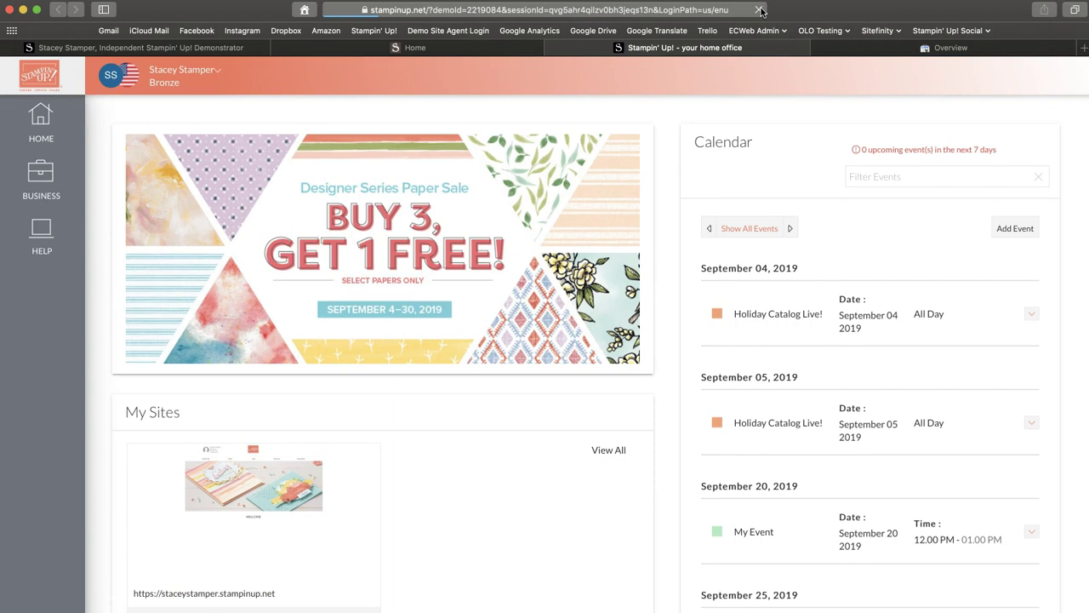
- Reopen the home office through Manage My DBWS in the Stampin' Up! portal and open the website in My Sites for editing
left_click(555, 46)
left_click(533, 124)
left_click(192, 243)
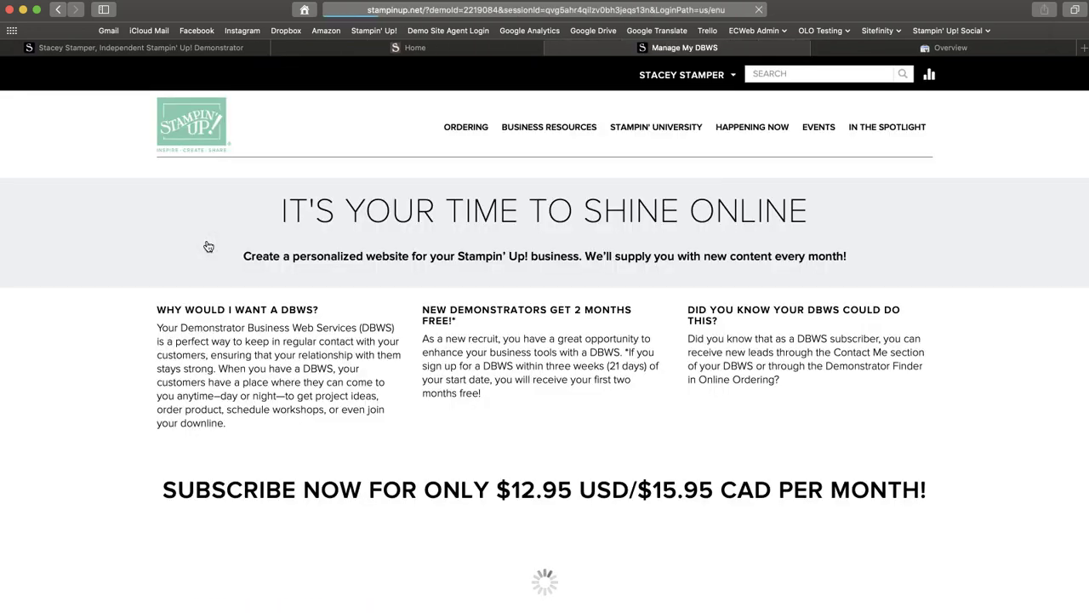
scroll(259, 284, "down", 3)
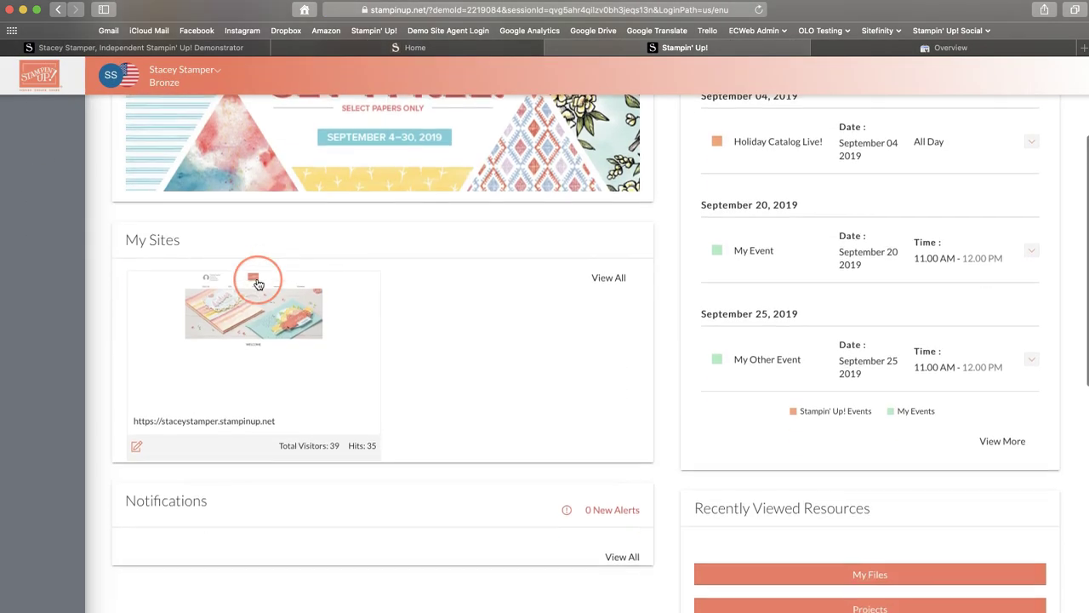
left_click(136, 449)
left_click(245, 400)
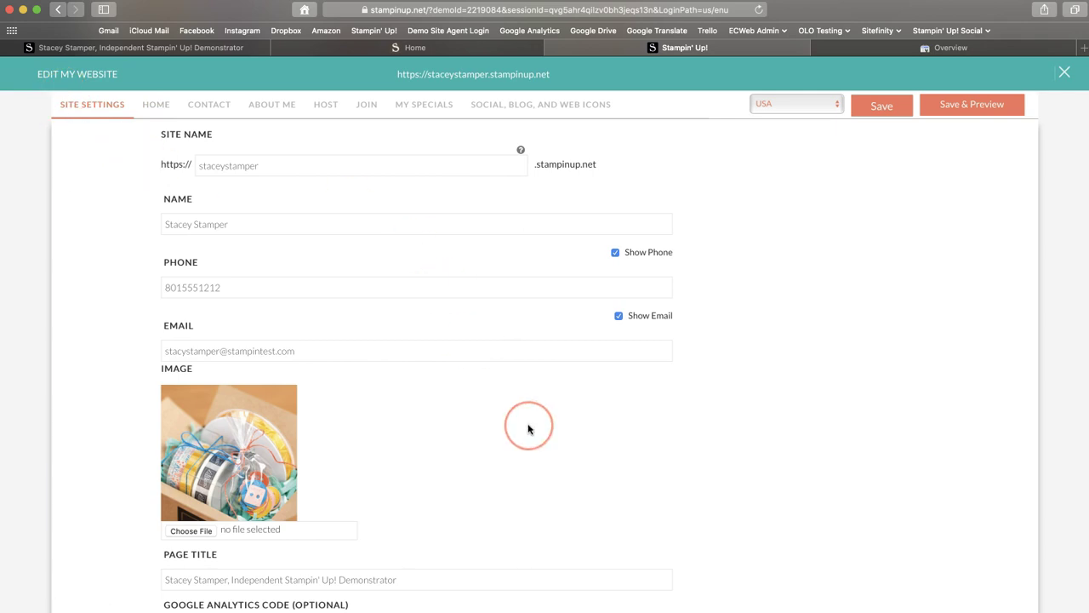
- Replace default_content in the Google Site Verification Meta Tag field with the copied verification code and save the website
scroll(528, 428, "down", 10)
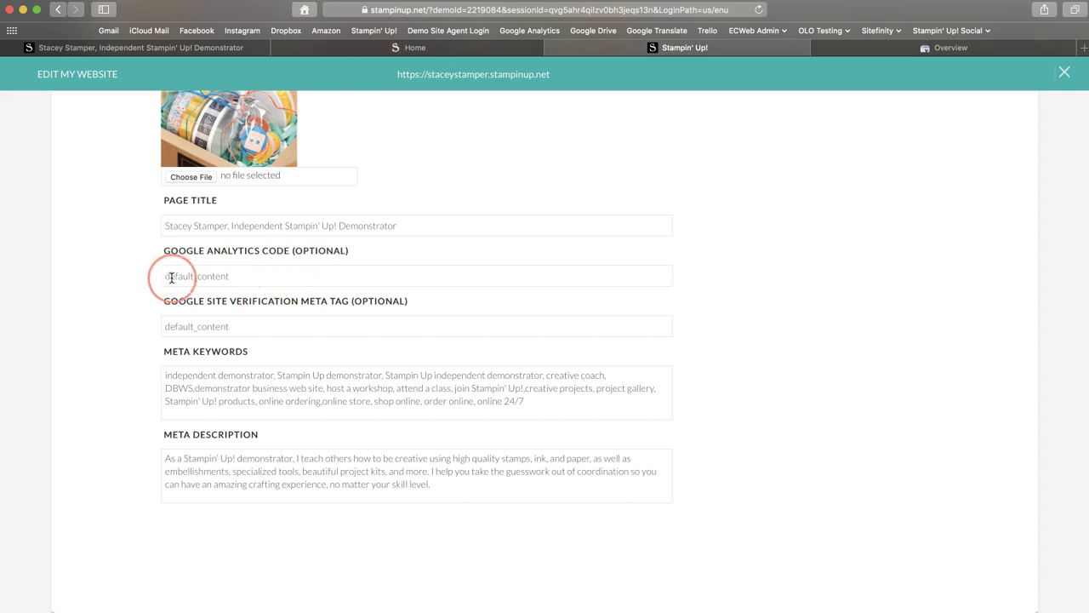
left_click_drag(241, 326, 166, 320)
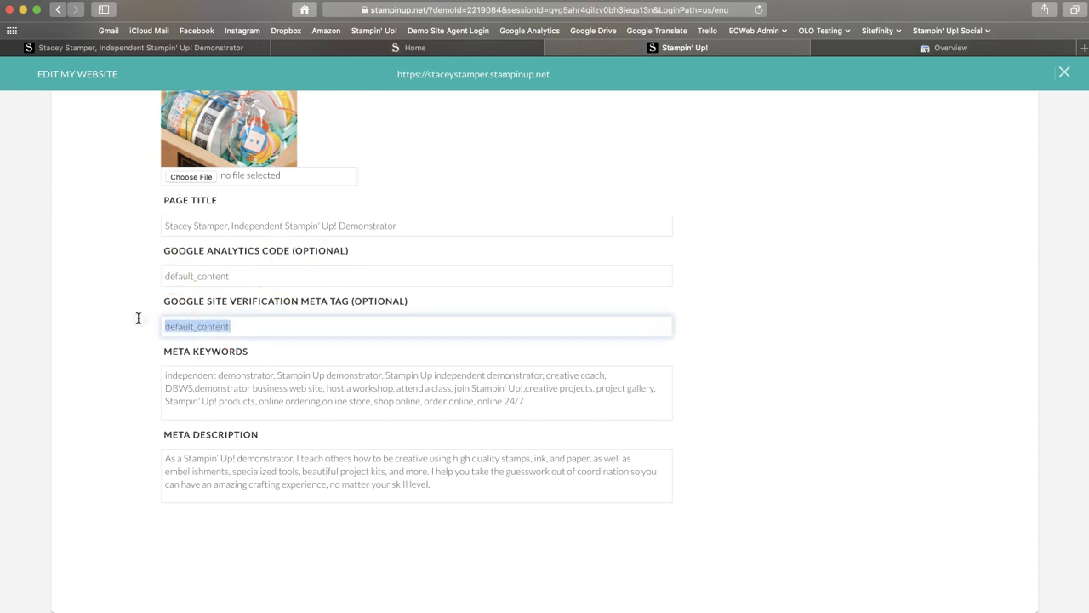
key("super+v")
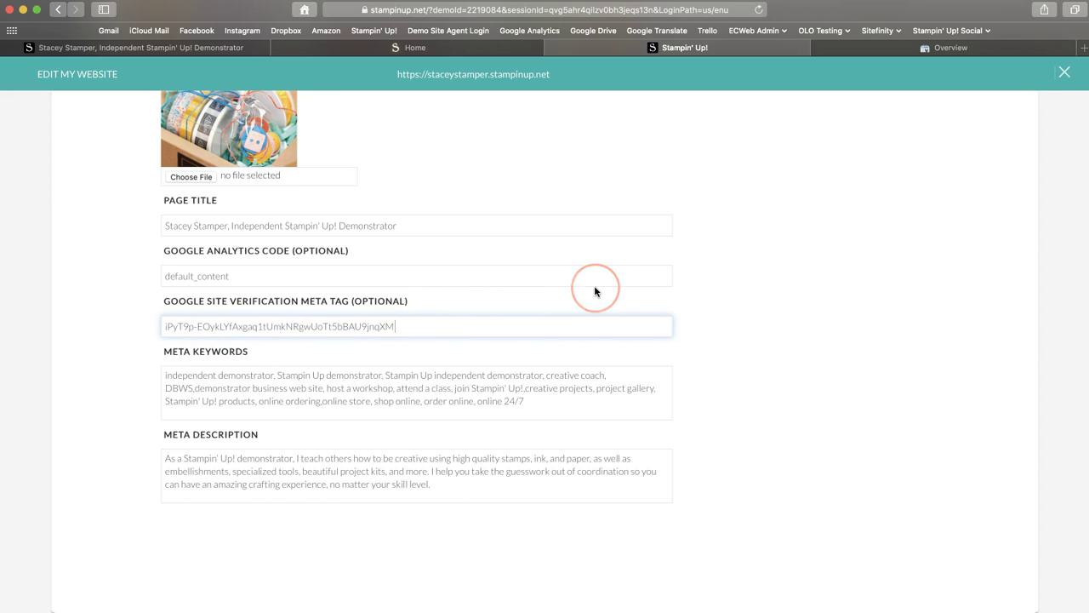
scroll(594, 292, "up", 5)
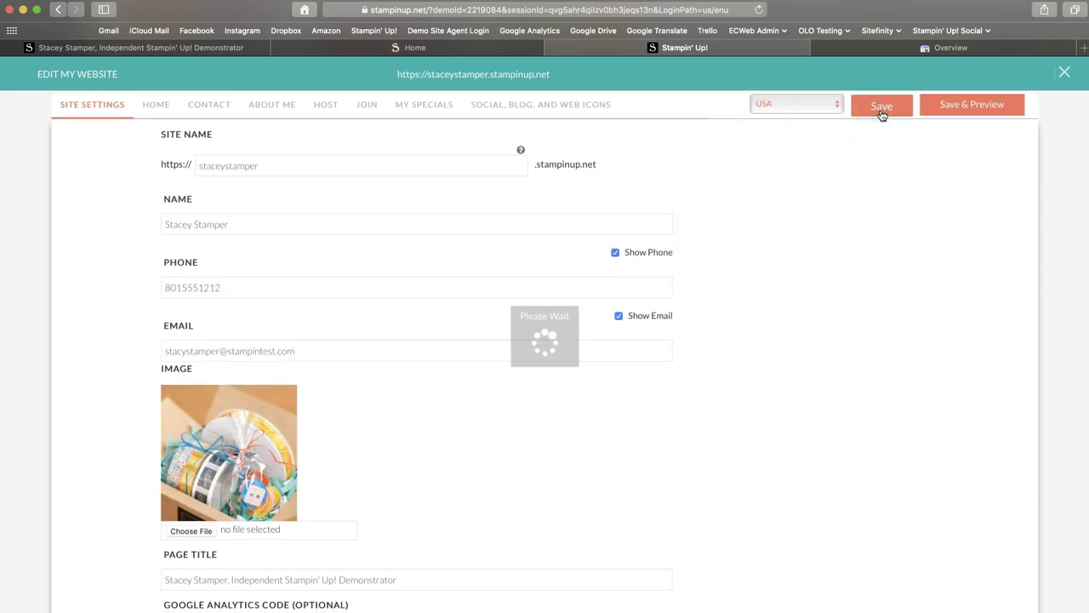
left_click(967, 165)
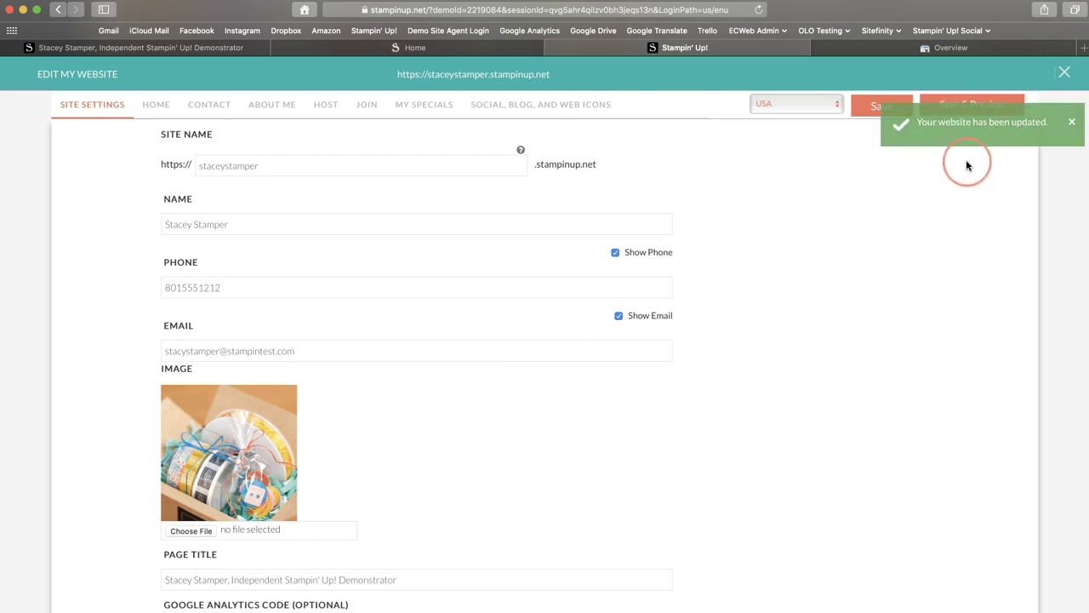
- Switch to Google Search Console, verify ownership with the HTML tag method, and go to the new property
left_click(872, 50)
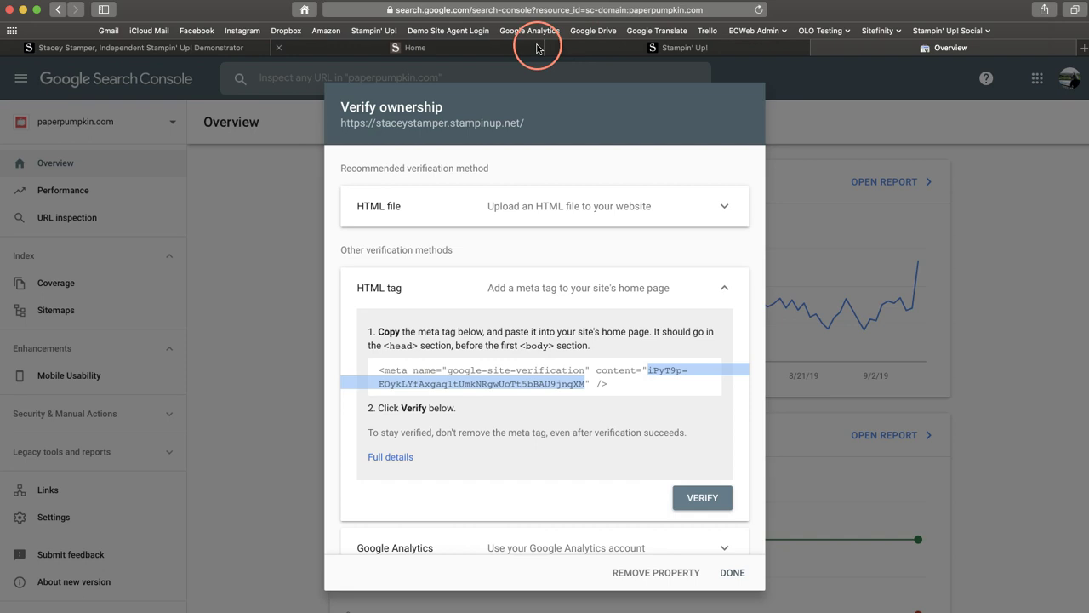
left_click(700, 499)
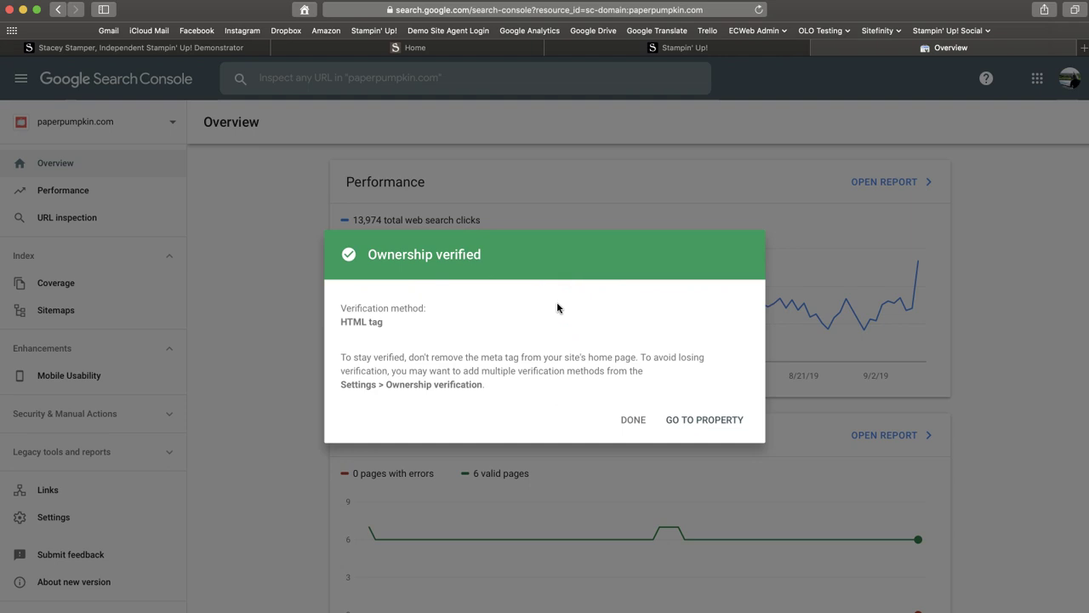
left_click(697, 420)
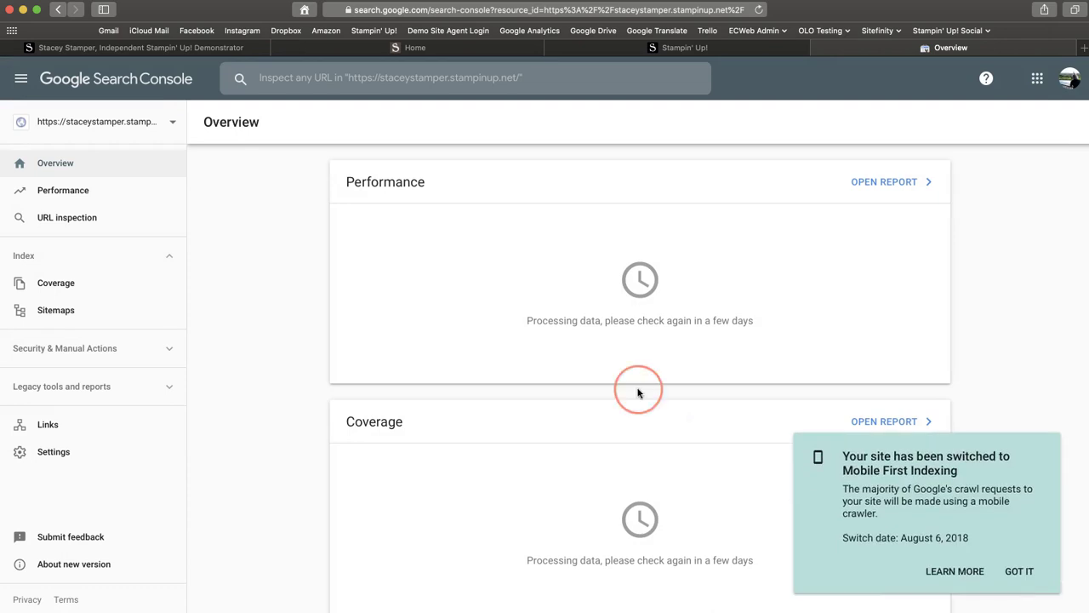
- Examine the property list for the newly added website and switch back to the demonstrator website
left_click(170, 123)
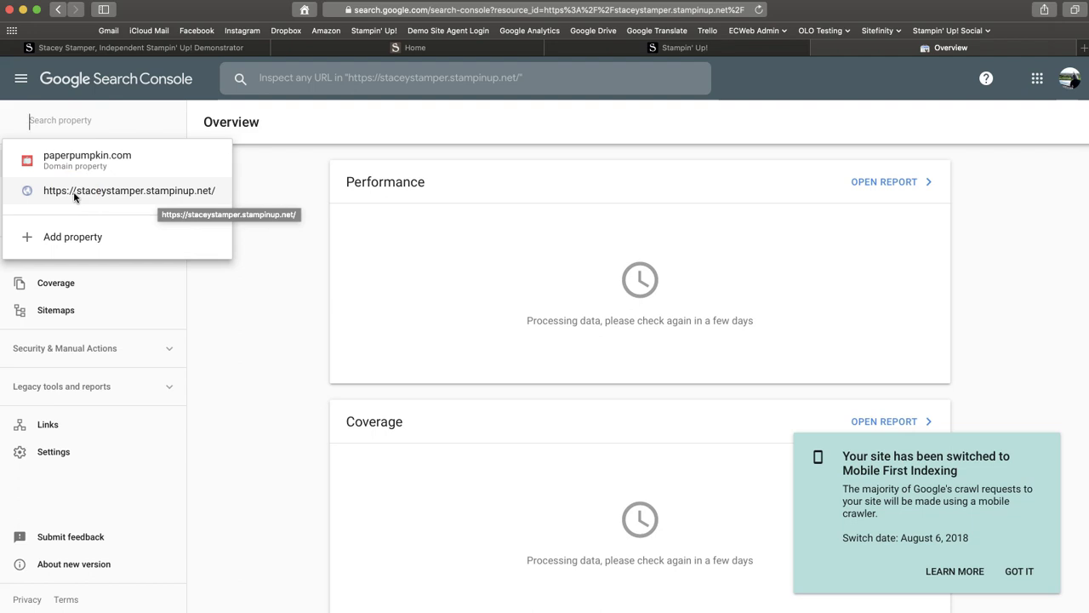
left_click(164, 192)
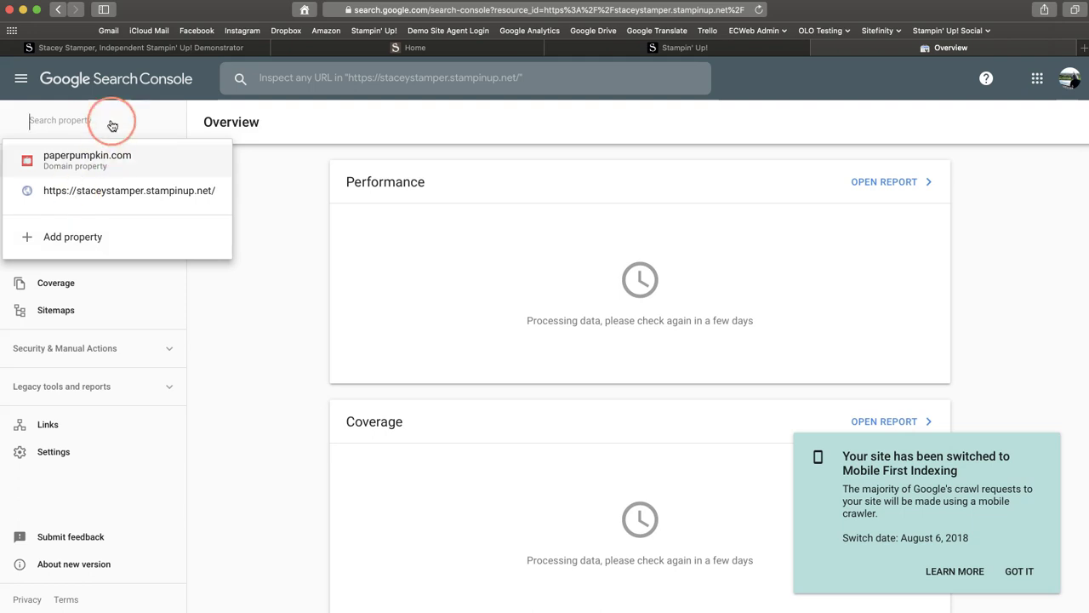
left_click(111, 48)
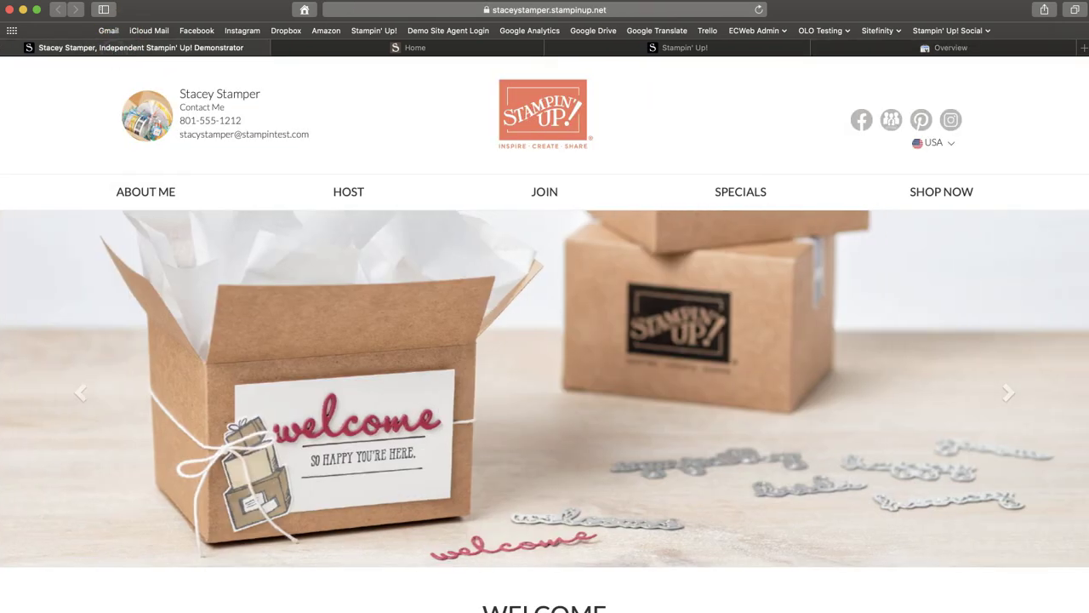